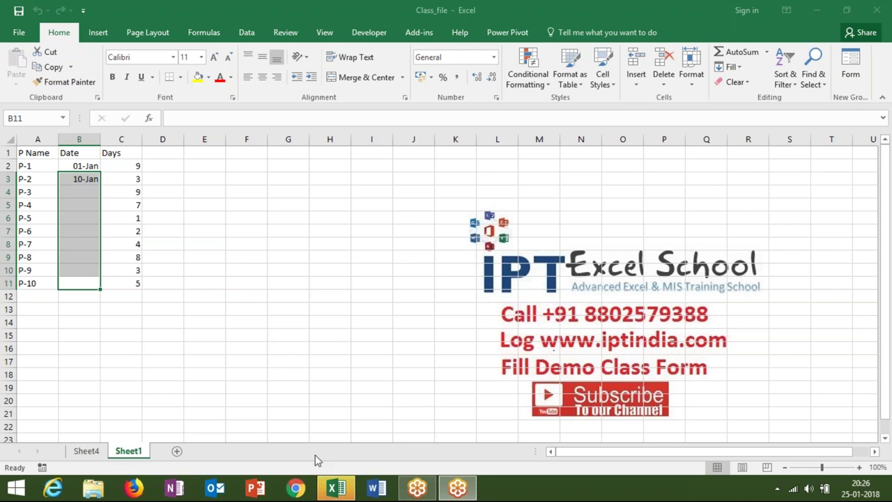
Insert a new blank worksheet, Sheet2, beside Sheet4 and Sheet1
{"action": "left_click", "coordinate": [177, 451]}
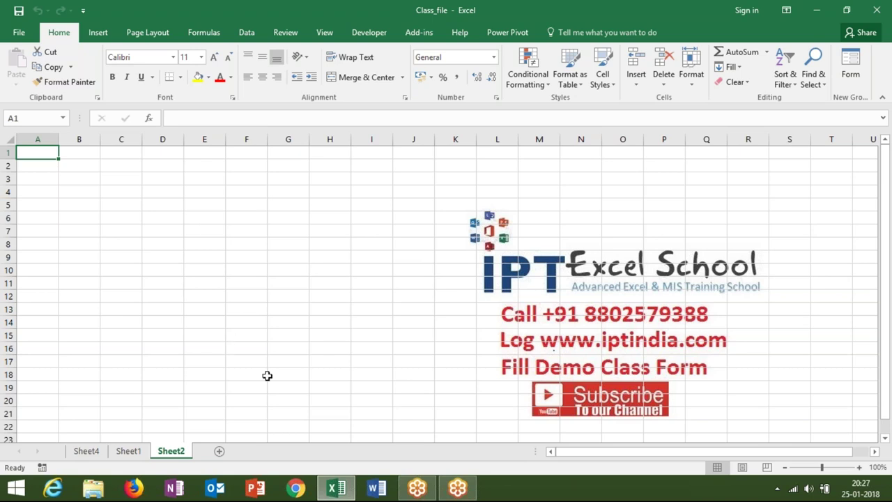
Create a PivotTable at Sheet2!$A$1 using 'Use an external data source' as its data
{"action": "left_click", "coordinate": [114, 30]}
{"action": "left_click", "coordinate": [23, 63]}
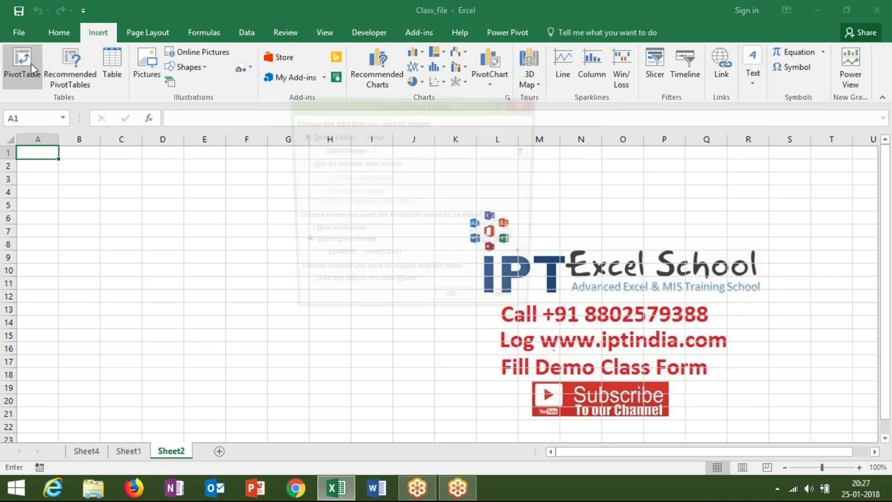
{"action": "left_click", "coordinate": [302, 164]}
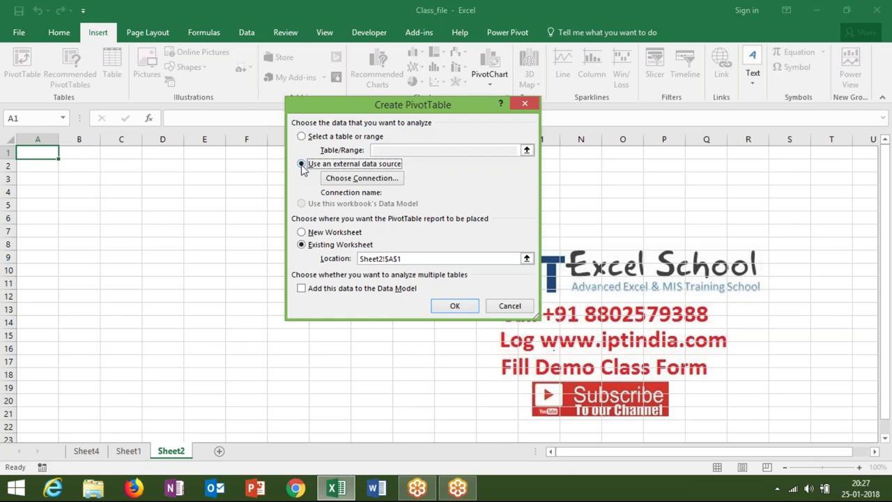
{"action": "left_click", "coordinate": [304, 139]}
{"action": "left_click", "coordinate": [301, 166]}
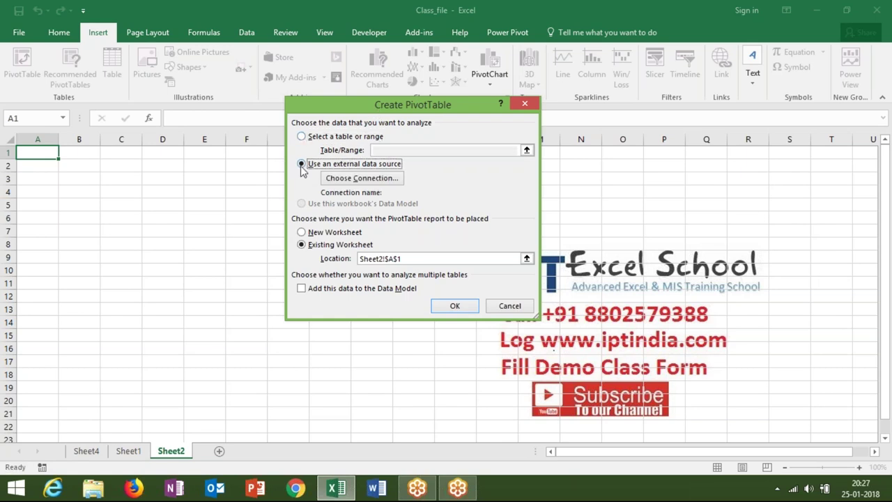
From Existing Connections, browse for more sources and navigate Select Data Source to the Desktop
{"action": "left_click", "coordinate": [341, 179]}
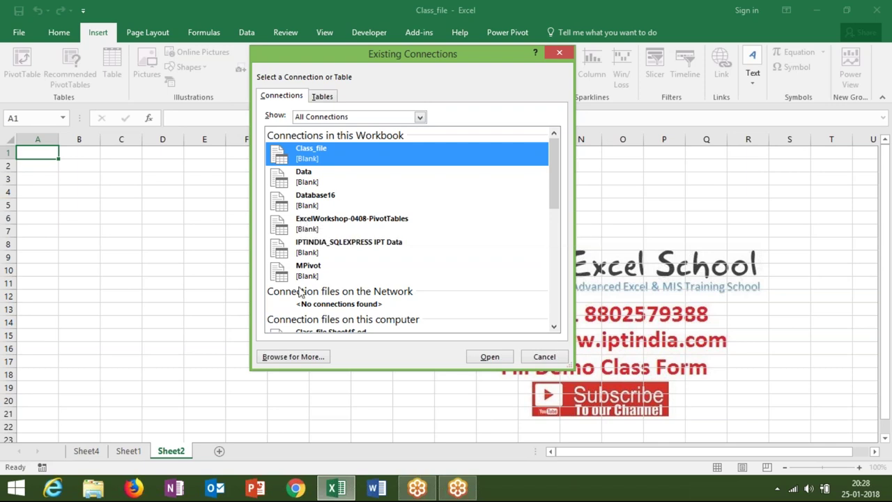
{"action": "left_click", "coordinate": [295, 361]}
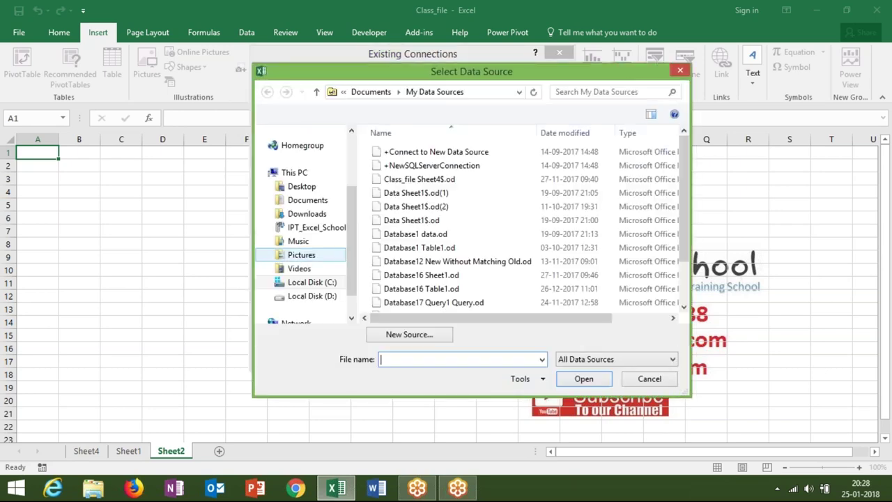
{"action": "left_click", "coordinate": [302, 200]}
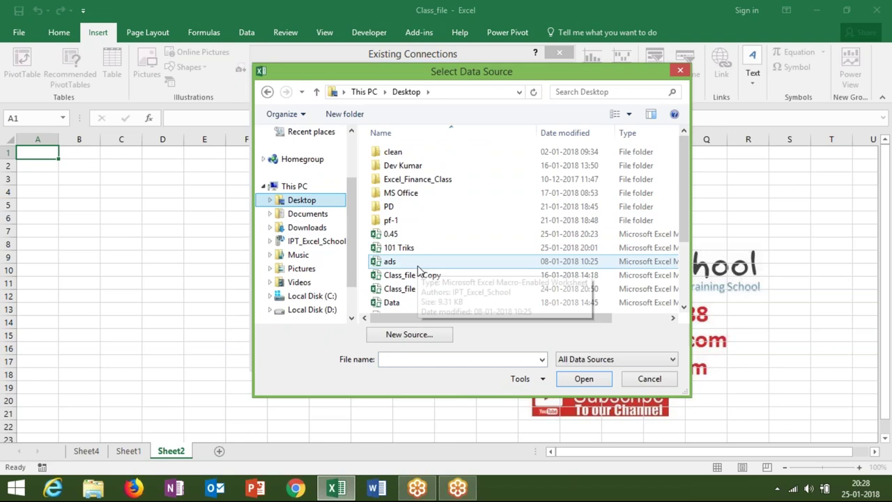
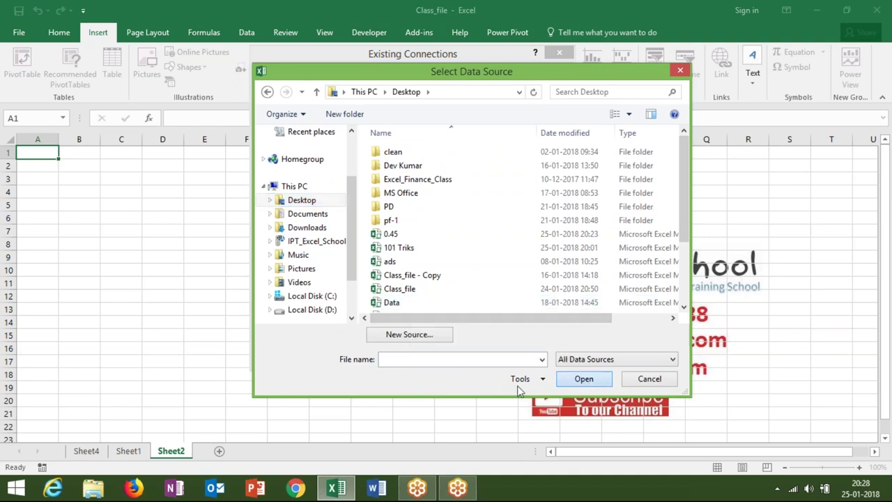
Open the Data workbook as the source, accept its Sheet1$ table, and create PivotTable1 on Sheet2
{"action": "left_click", "coordinate": [411, 303]}
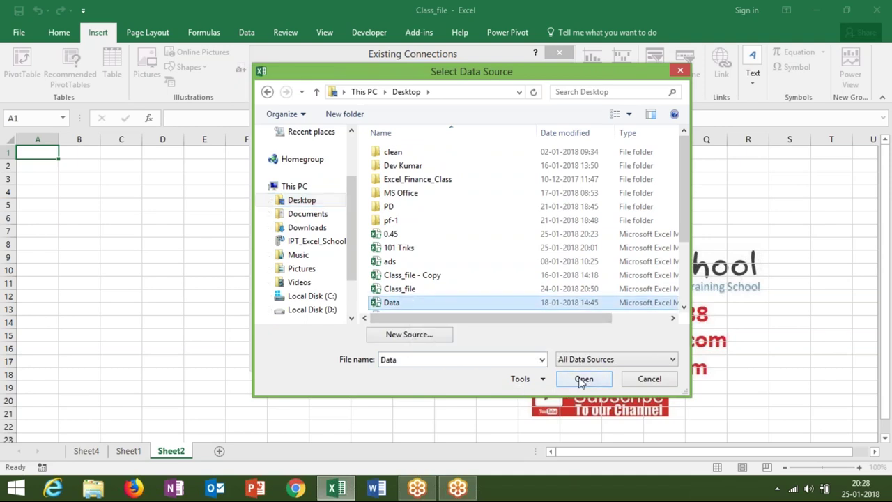
{"action": "left_click", "coordinate": [580, 379]}
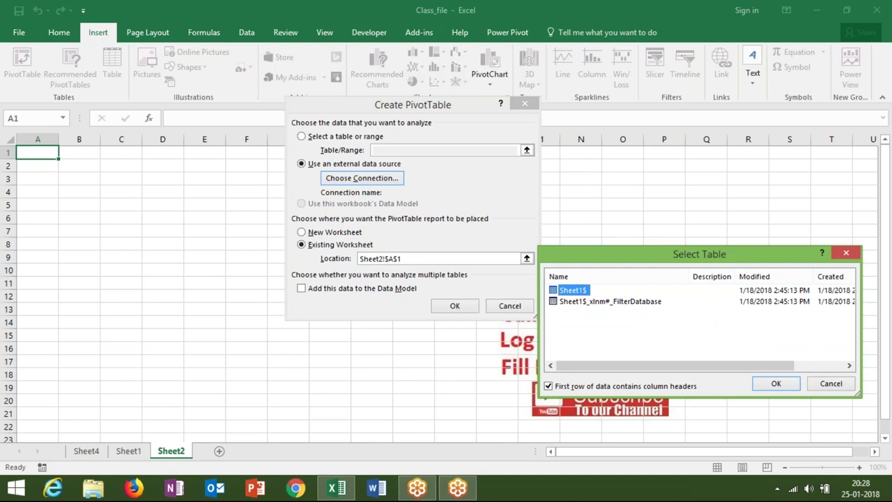
{"action": "left_click_drag", "start_coordinate": [589, 263], "coordinate": [513, 197]}
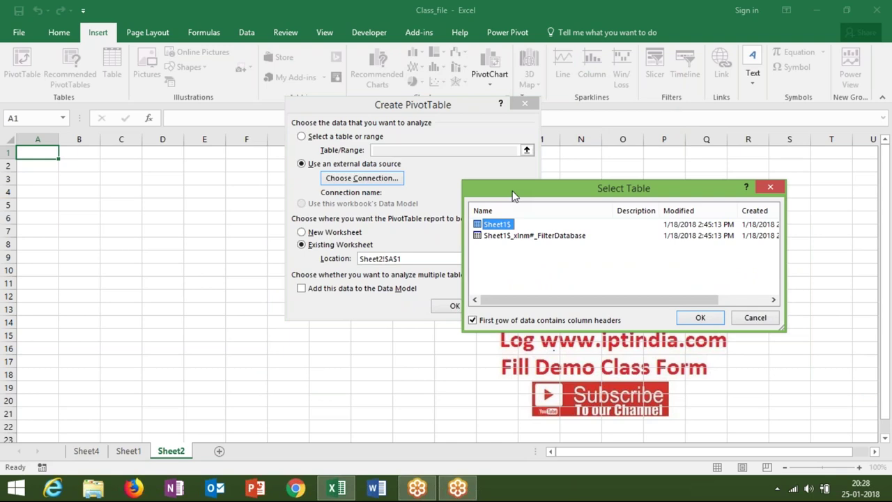
{"action": "left_click", "coordinate": [702, 317]}
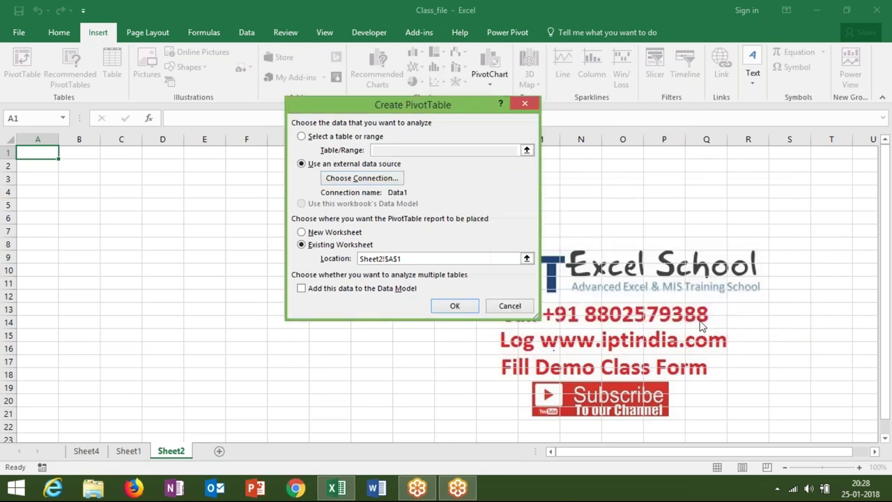
{"action": "left_click", "coordinate": [468, 304]}
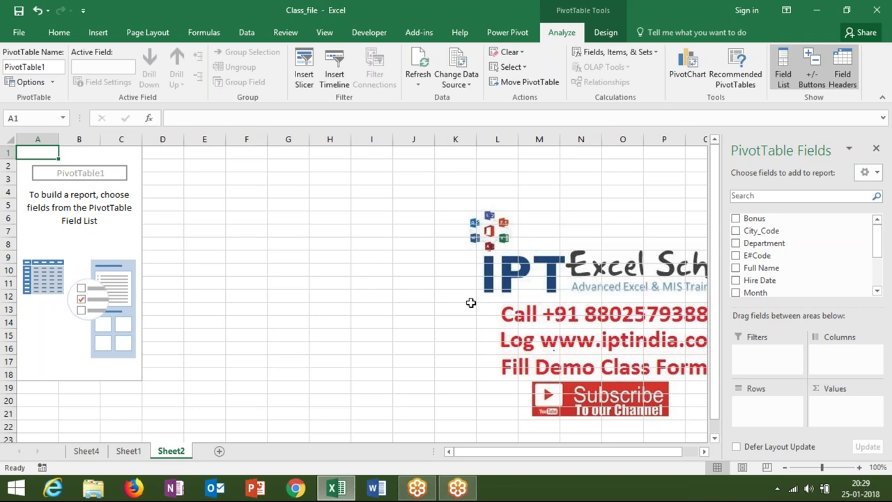
{"action": "left_click_drag", "start_coordinate": [762, 233], "coordinate": [766, 276]}
{"action": "left_click", "coordinate": [126, 451]}
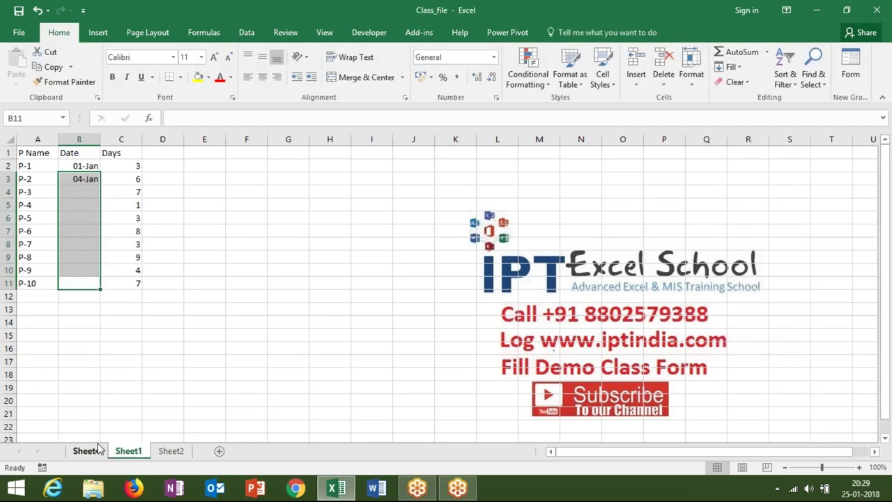
{"action": "left_click", "coordinate": [98, 450]}
{"action": "left_click", "coordinate": [61, 375]}
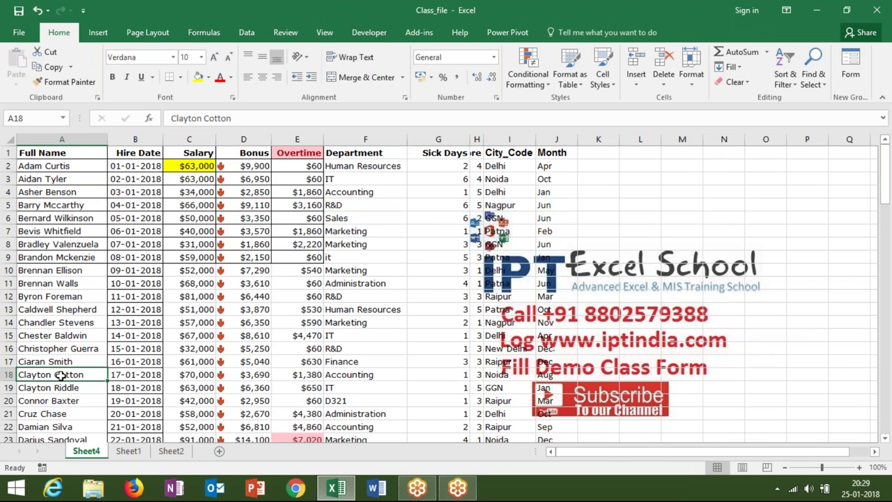
{"action": "key", "text": "ctrl+Down"}
{"action": "key", "text": "Down"}
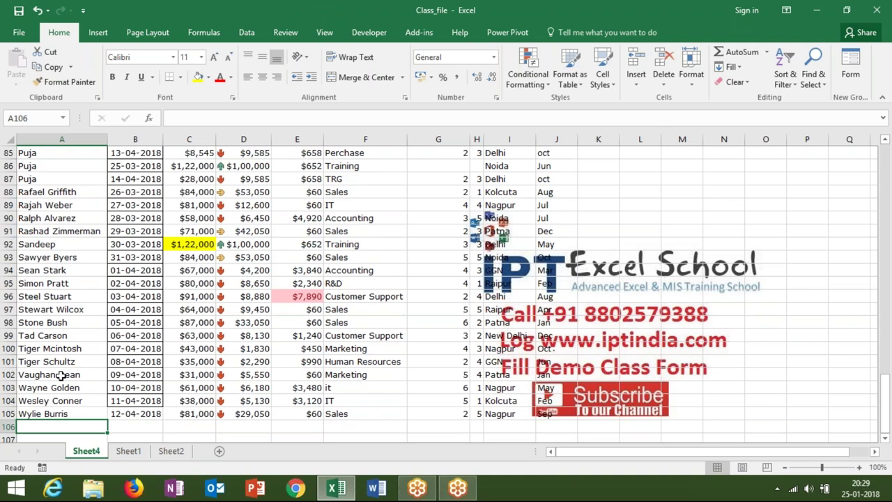
{"action": "left_click", "coordinate": [171, 452]}
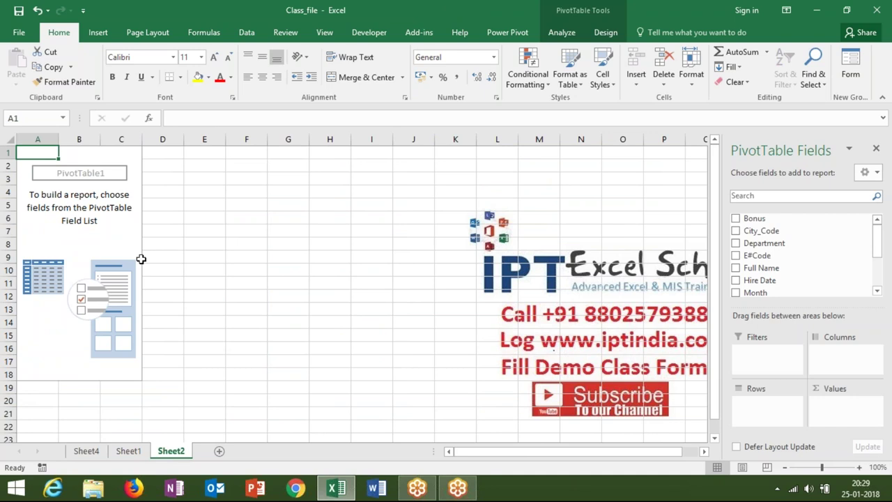
{"action": "right_click", "coordinate": [106, 232]}
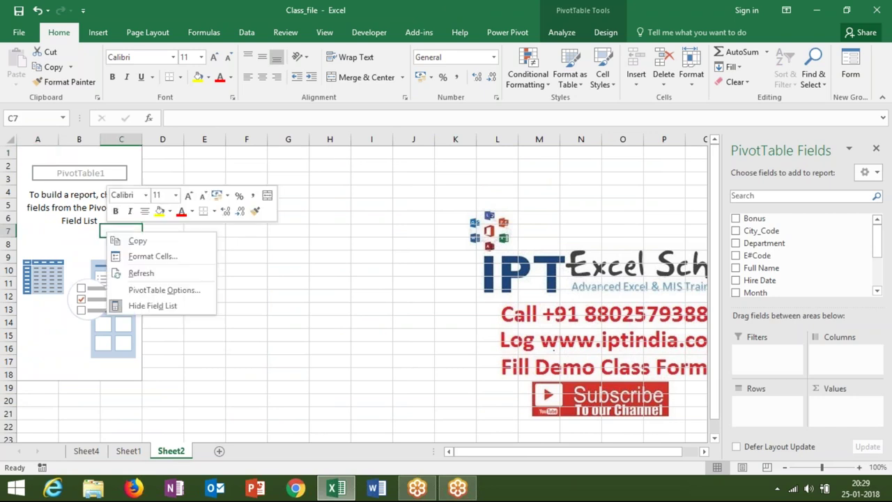
{"action": "left_click", "coordinate": [132, 273]}
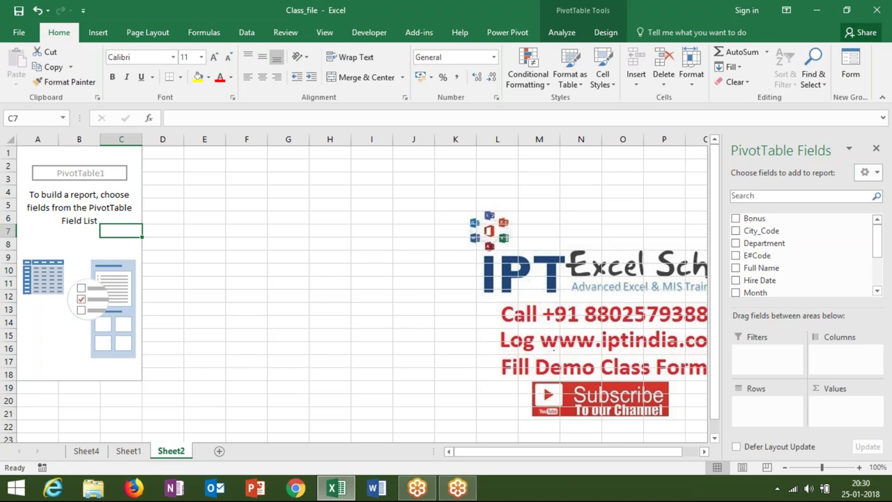
{"action": "left_click", "coordinate": [87, 451]}
{"action": "key", "text": "ctrl+Up"}
{"action": "key", "text": "ctrl+Up"}
{"action": "key", "text": "Right"}
{"action": "key", "text": "Right"}
{"action": "key", "text": "Right"}
{"action": "key", "text": "Right"}
{"action": "key", "text": "Right"}
{"action": "key", "text": "Right"}
{"action": "key", "text": "Left"}
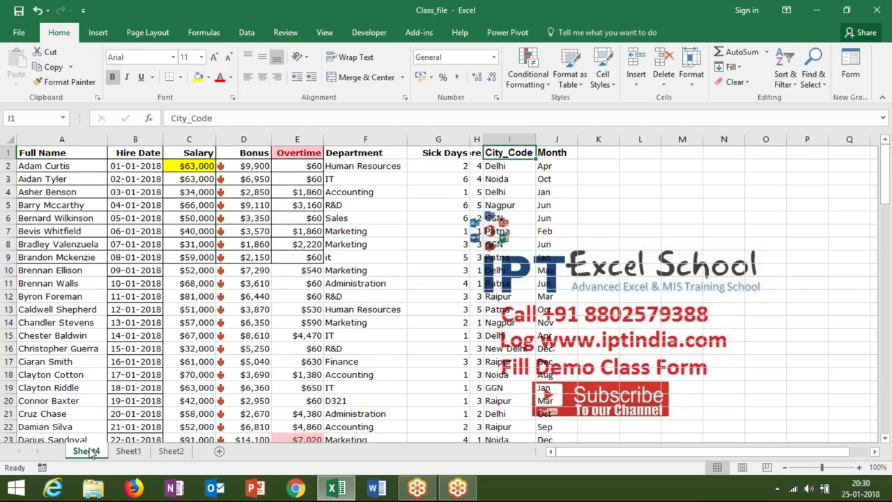
{"action": "key", "text": "ctrl+Down"}
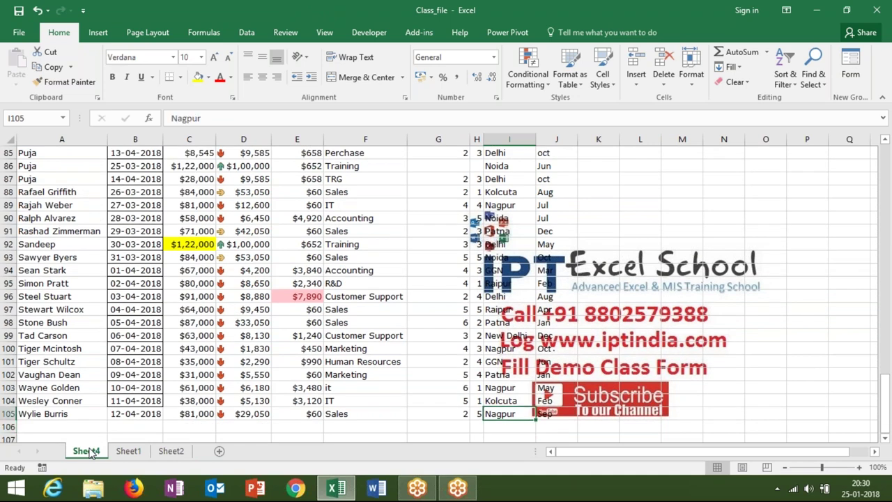
{"action": "key", "text": "ctrl+Up"}
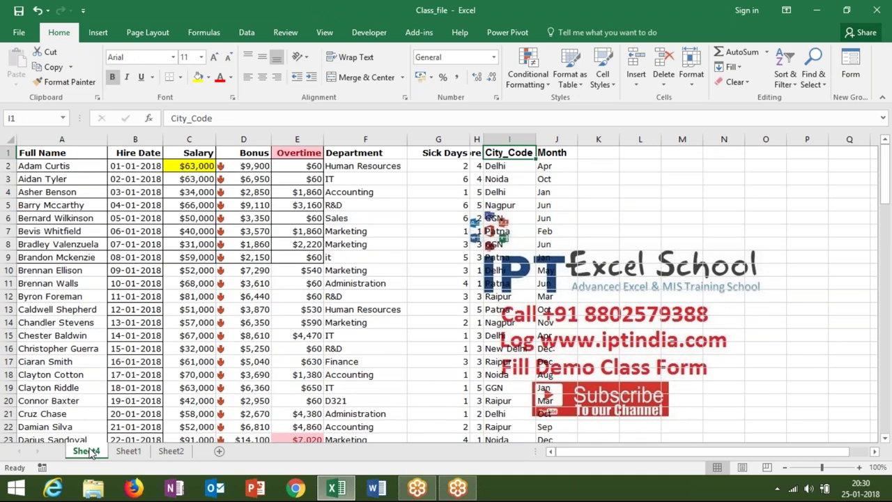
{"action": "left_click", "coordinate": [172, 452]}
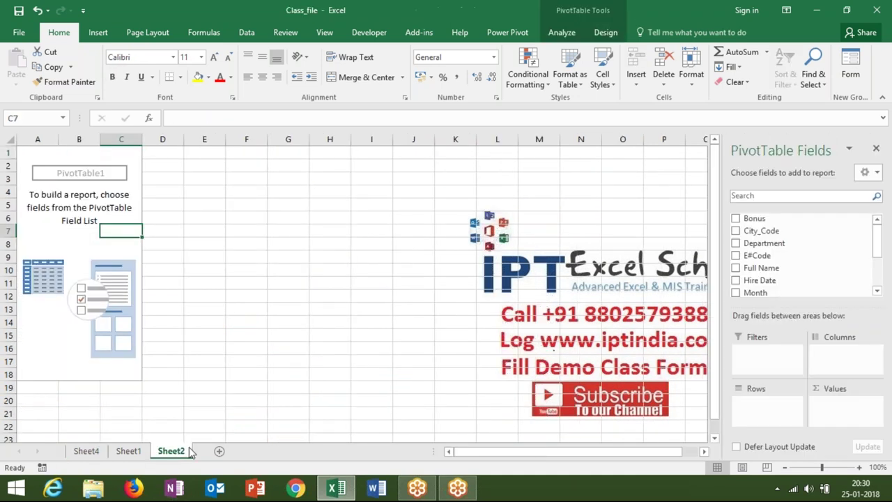
Add Sheet3 and start a PivotTable from an external data source, browsing for the connection file
{"action": "left_click", "coordinate": [219, 449]}
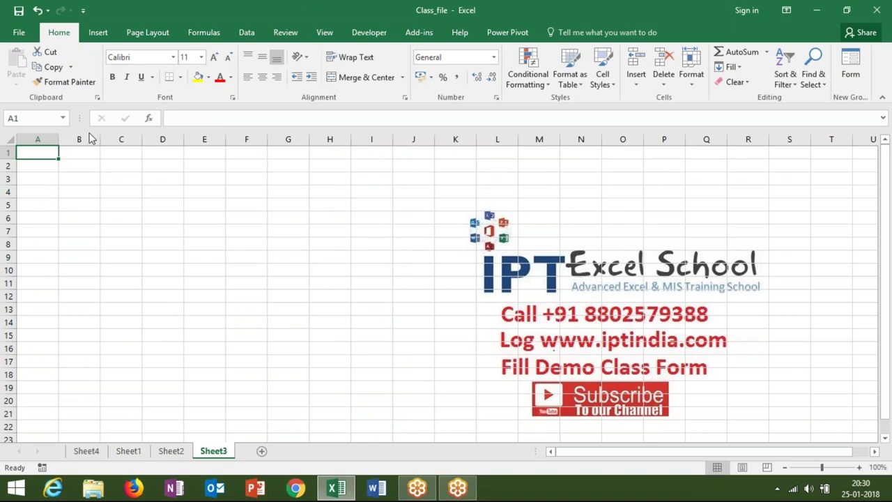
{"action": "left_click", "coordinate": [250, 33]}
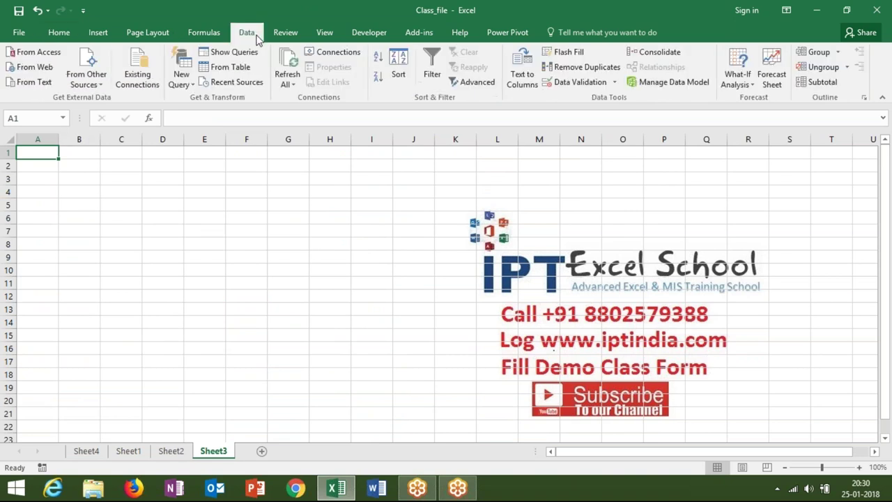
{"action": "left_click", "coordinate": [96, 33]}
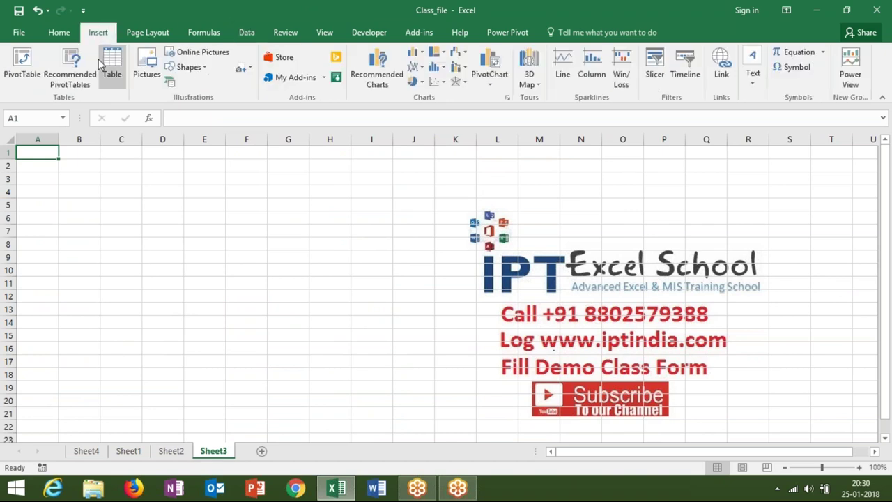
{"action": "left_click", "coordinate": [23, 70]}
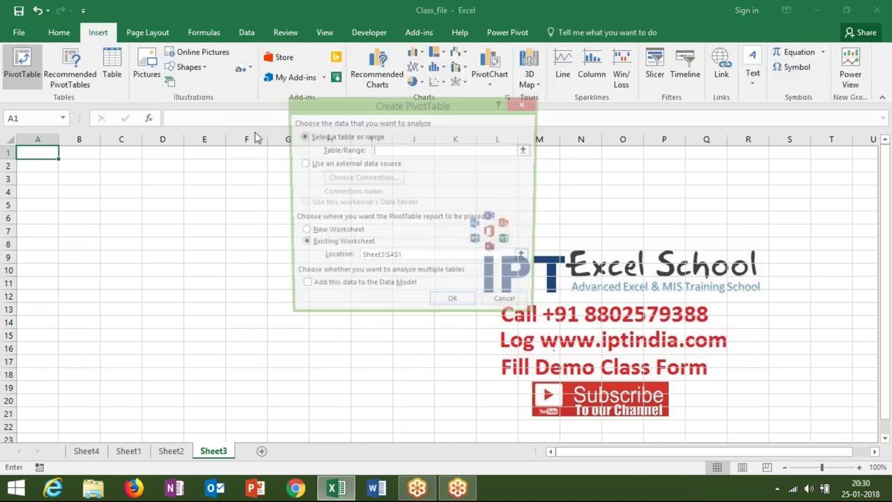
{"action": "left_click", "coordinate": [352, 163]}
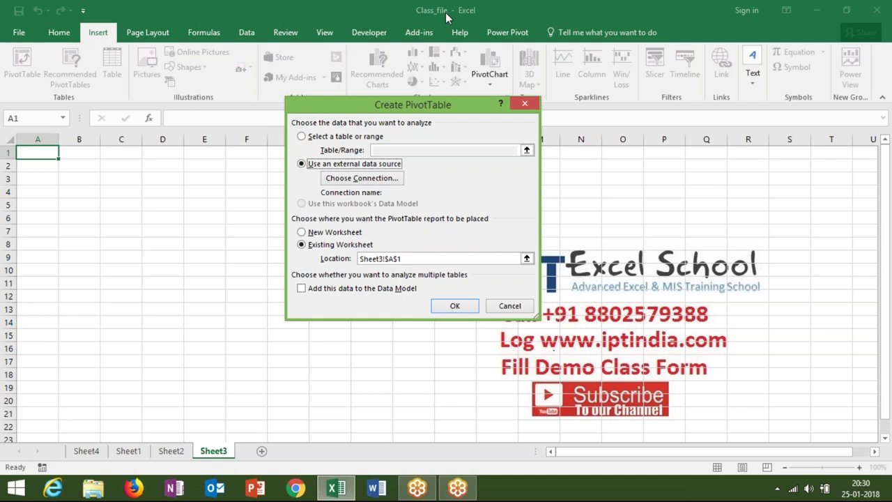
{"action": "left_click", "coordinate": [368, 178]}
{"action": "left_click", "coordinate": [294, 357]}
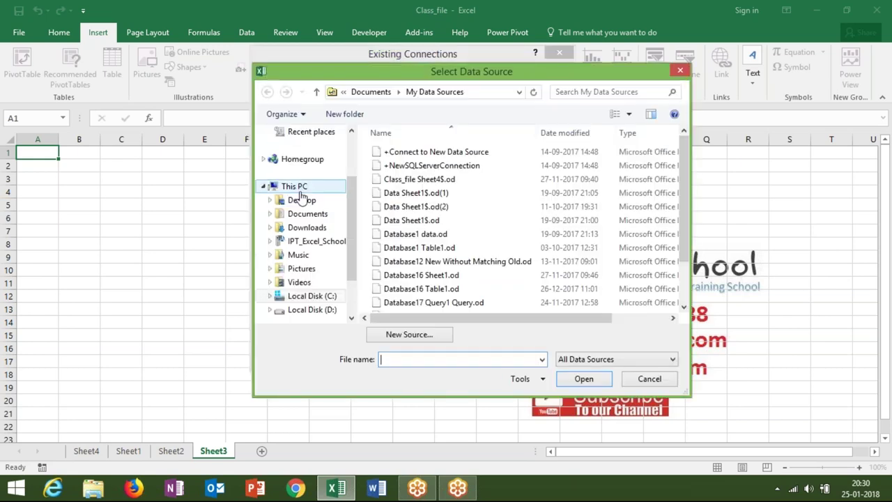
Open Class_file from the Desktop, choose its Sheet4$ table, and create PivotTable2 on Sheet3
{"action": "left_click", "coordinate": [302, 201]}
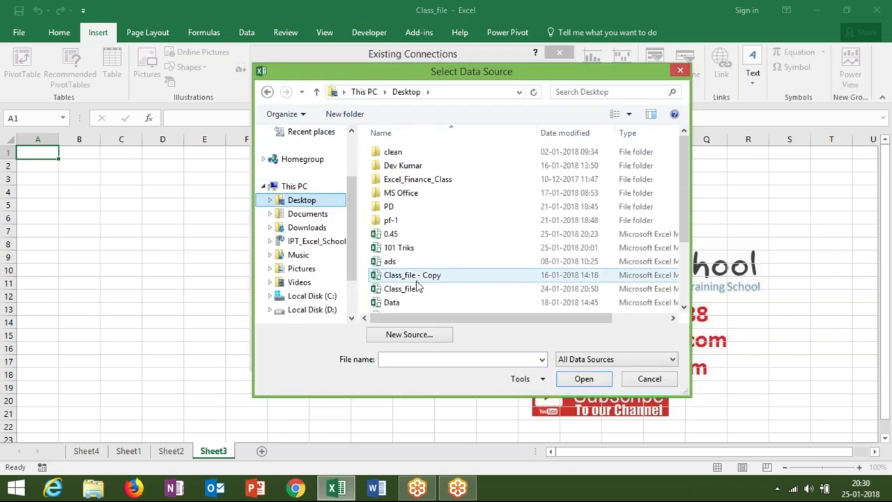
{"action": "left_click", "coordinate": [391, 290]}
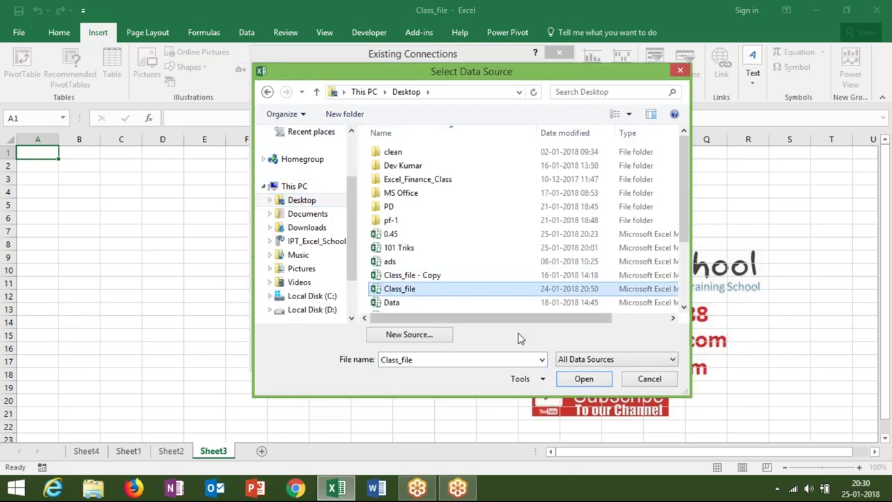
{"action": "left_click", "coordinate": [580, 378]}
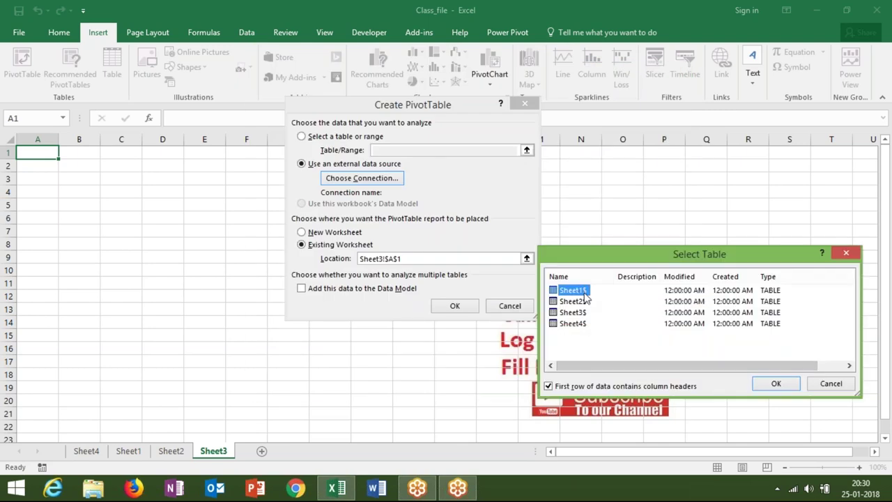
{"action": "left_click", "coordinate": [584, 325]}
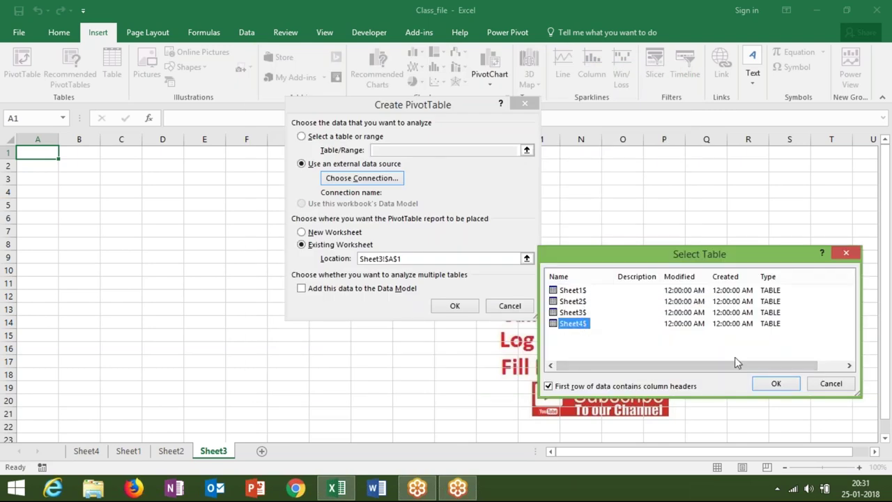
{"action": "left_click", "coordinate": [773, 385]}
{"action": "left_click", "coordinate": [454, 306]}
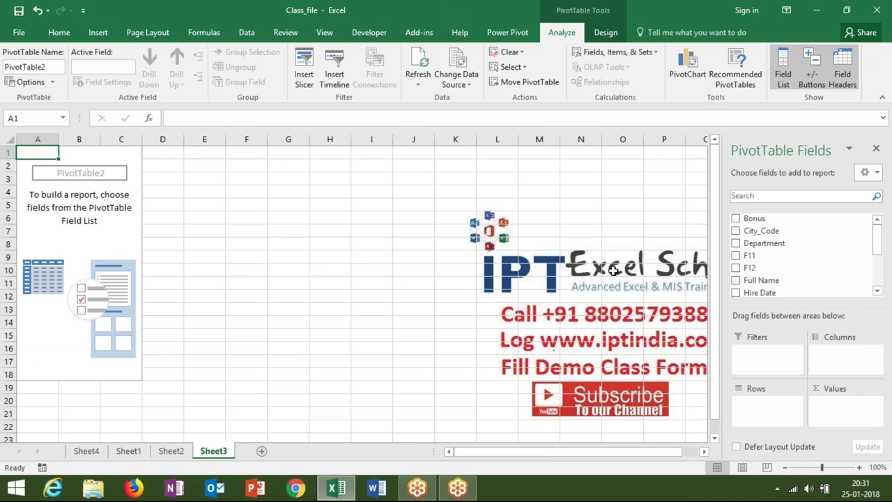
Switch to Sheet4's employee table and select header row 1
{"action": "left_click_drag", "start_coordinate": [878, 241], "coordinate": [879, 282]}
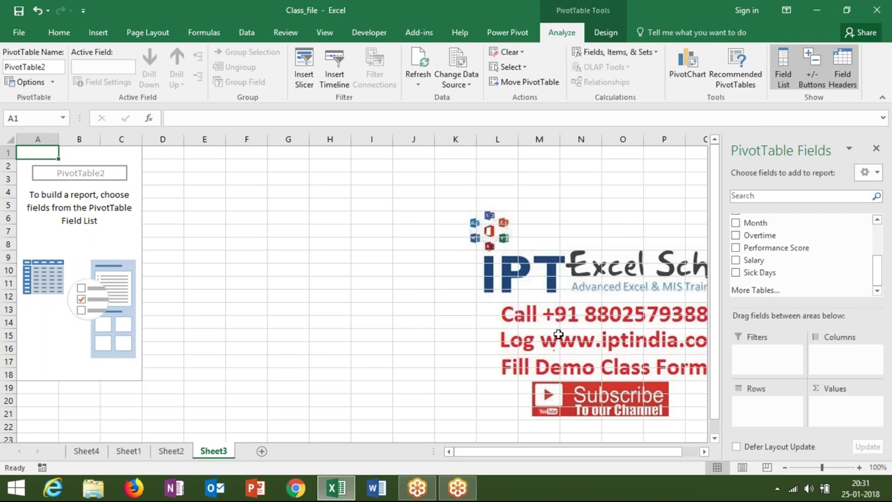
{"action": "left_click", "coordinate": [87, 451]}
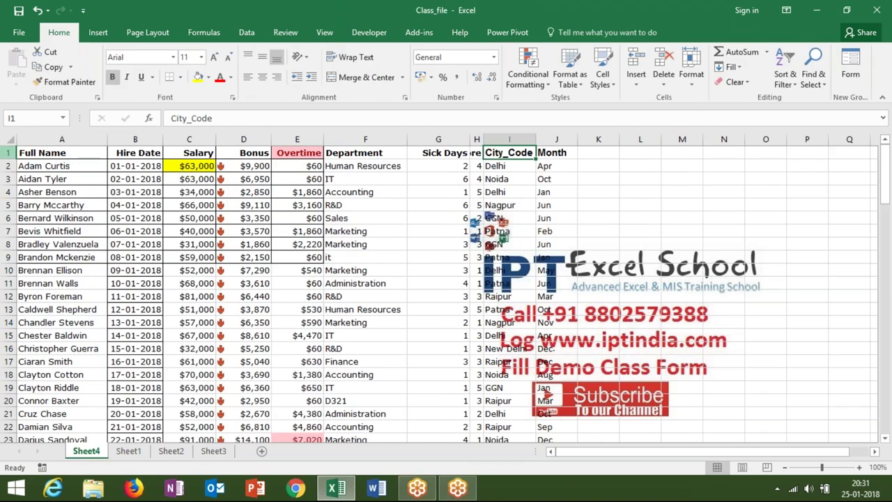
{"action": "left_click", "coordinate": [8, 153]}
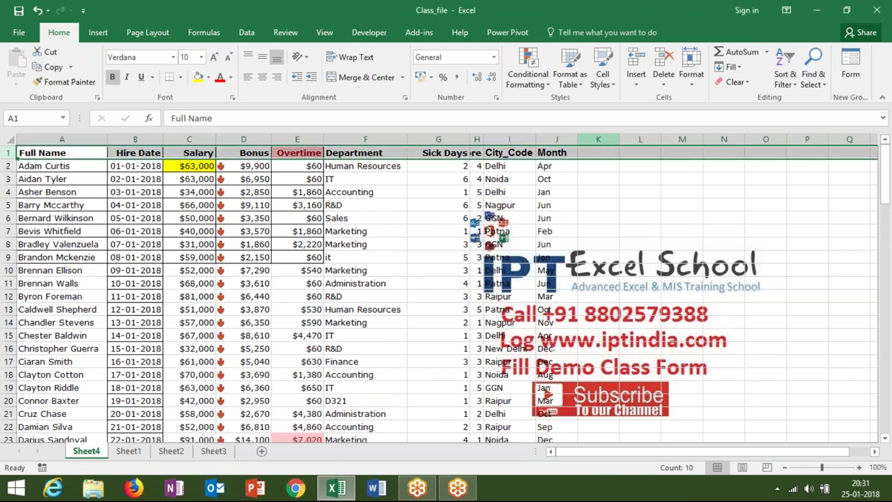
Select empty columns K and L, then compare the PivotTables on Sheet3 and Sheet2
{"action": "left_click_drag", "start_coordinate": [598, 138], "coordinate": [649, 134]}
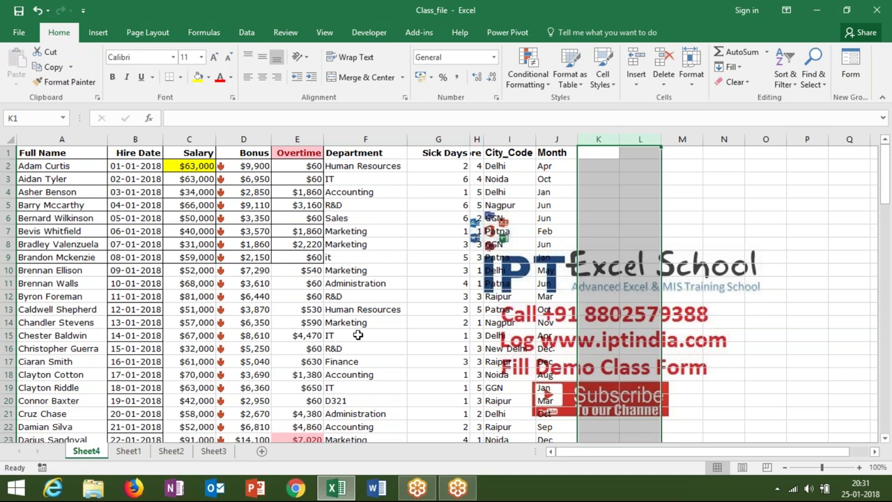
{"action": "left_click", "coordinate": [213, 451]}
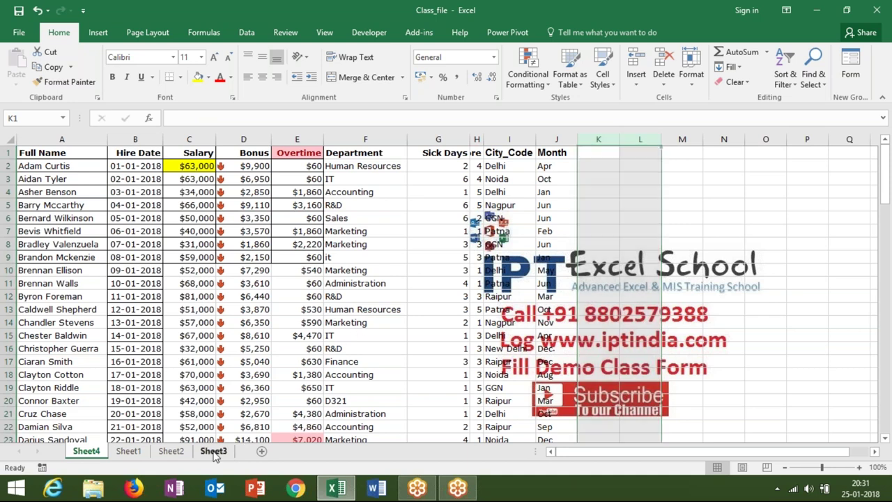
{"action": "left_click", "coordinate": [177, 452]}
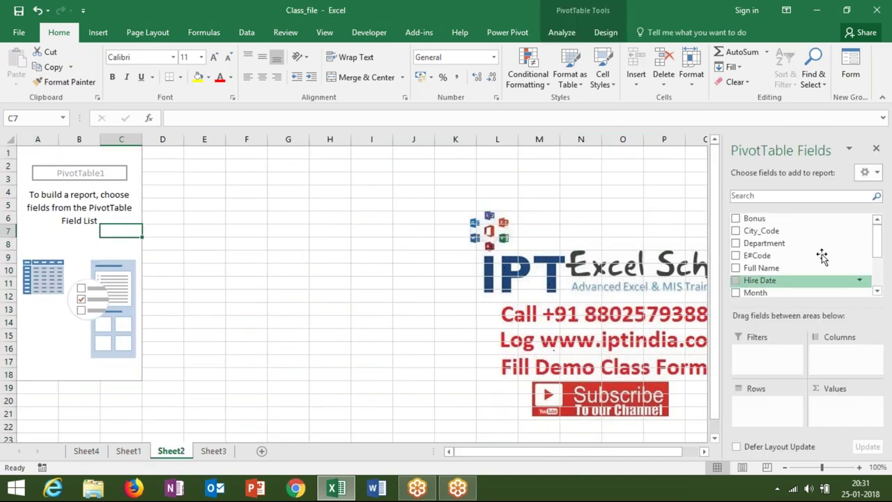
{"action": "left_click", "coordinate": [211, 457]}
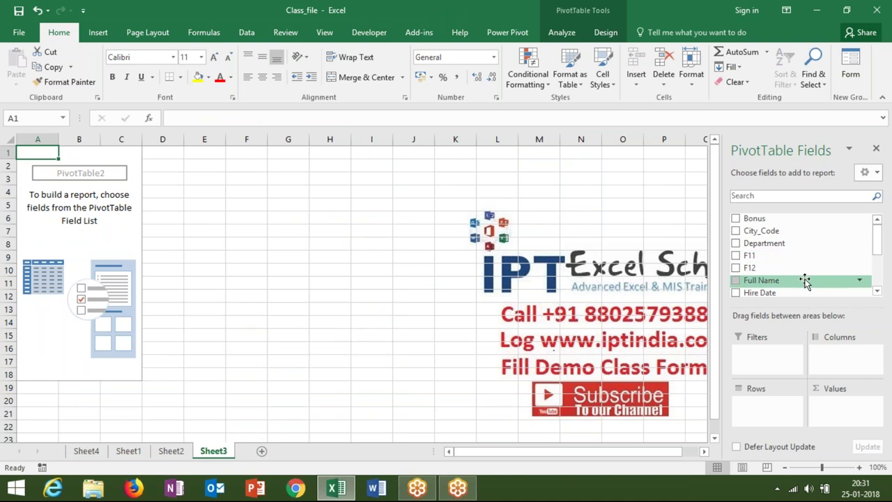
{"action": "mouse_move", "coordinate": [879, 237]}
{"action": "left_mouse_down"}
{"action": "mouse_move", "coordinate": [879, 295]}
{"action": "mouse_move", "coordinate": [877, 226]}
{"action": "left_mouse_up"}
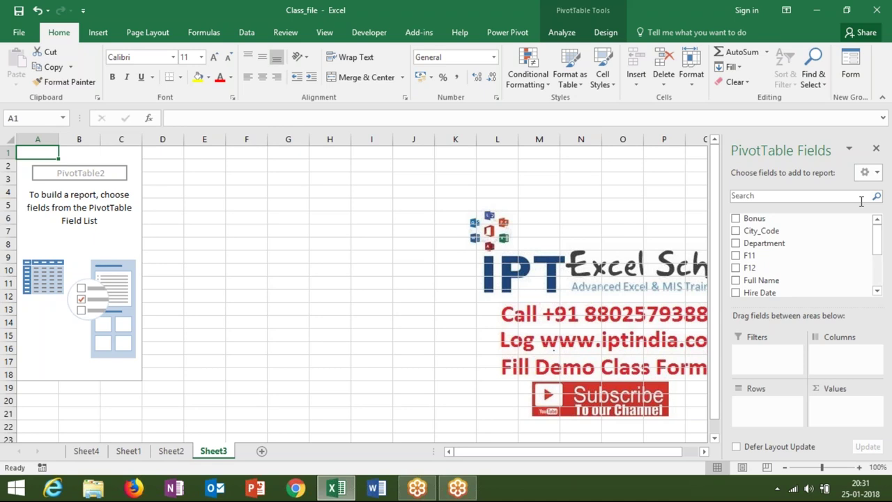
Review Sheet4's header row and empty range L7:P13, then return to Sheet3's PivotTable2
{"action": "left_click", "coordinate": [85, 451]}
{"action": "left_click", "coordinate": [607, 152]}
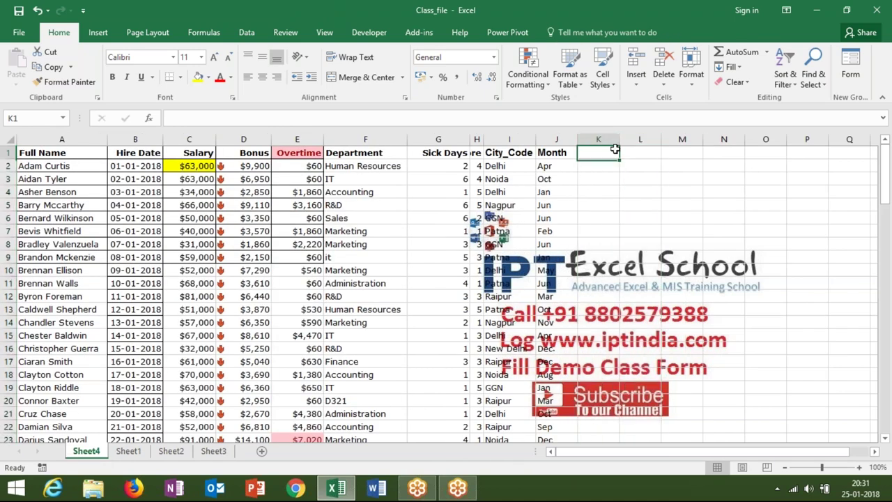
{"action": "left_click_drag", "start_coordinate": [619, 140], "coordinate": [645, 139]}
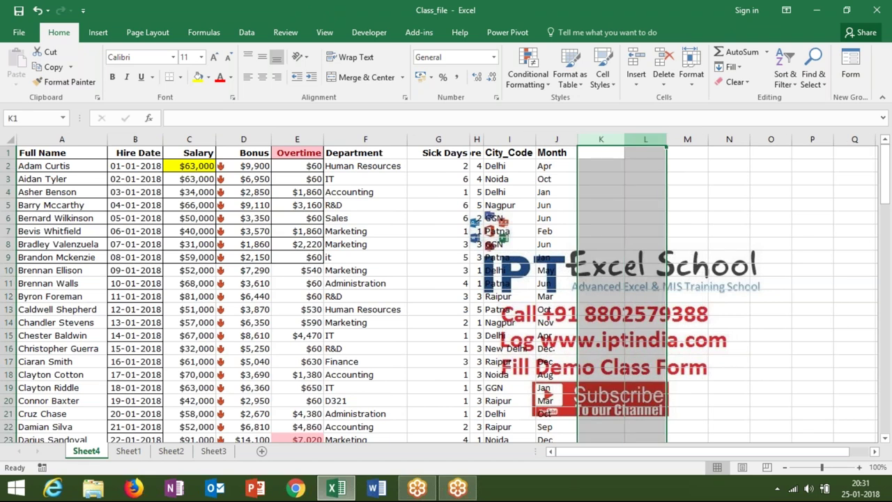
{"action": "left_click", "coordinate": [636, 175]}
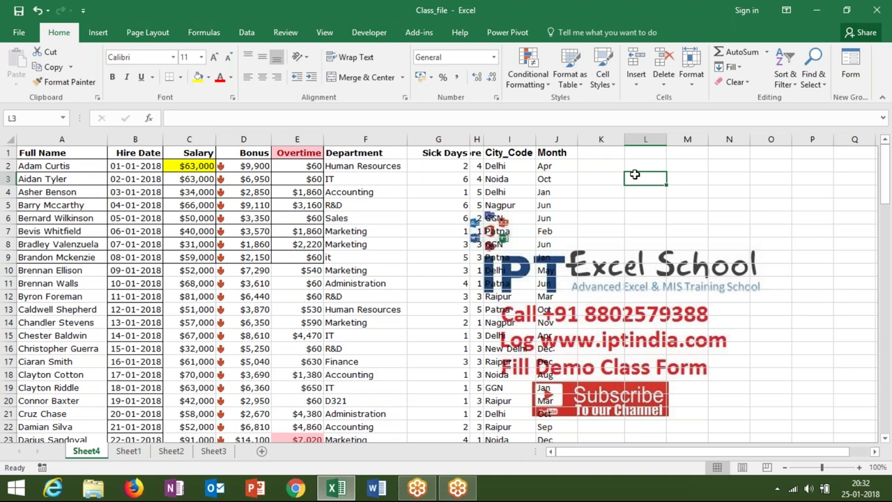
{"action": "left_click", "coordinate": [10, 152]}
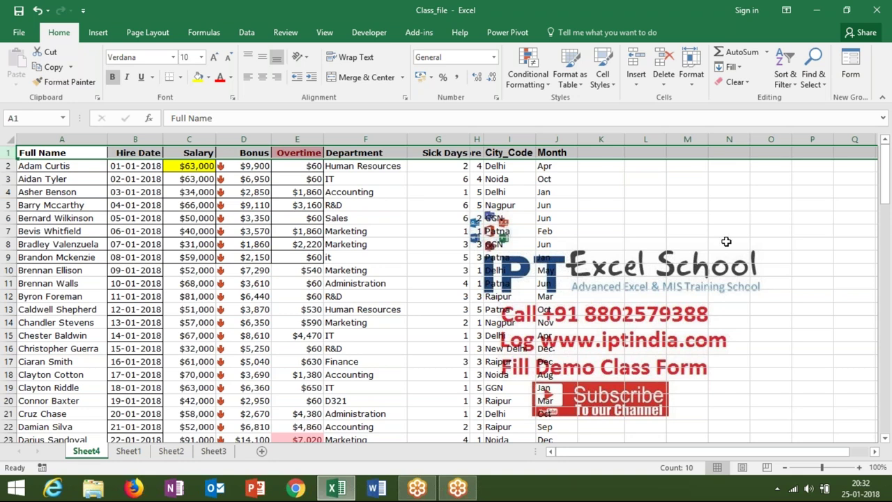
{"action": "left_click_drag", "start_coordinate": [651, 236], "coordinate": [829, 309]}
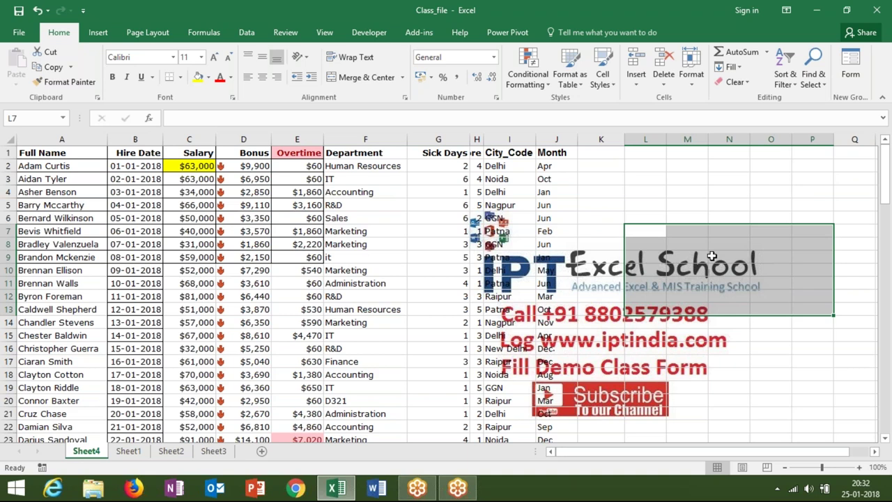
{"action": "left_click", "coordinate": [32, 155]}
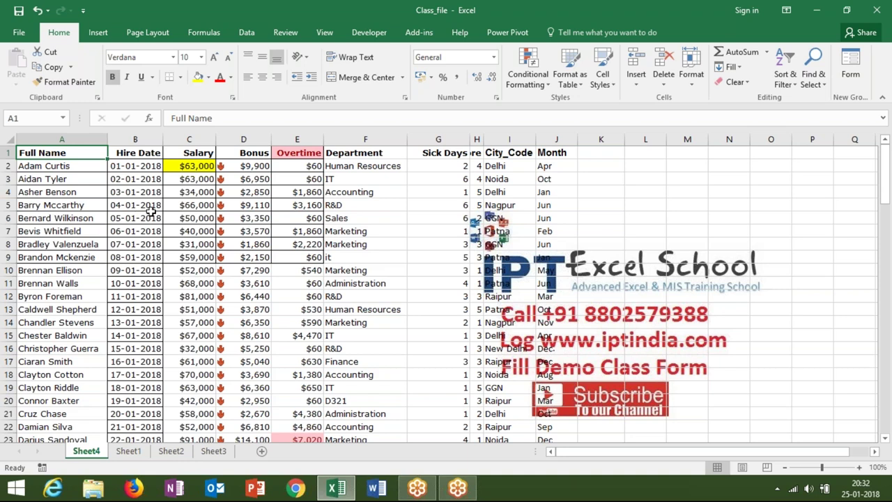
{"action": "left_click", "coordinate": [216, 454]}
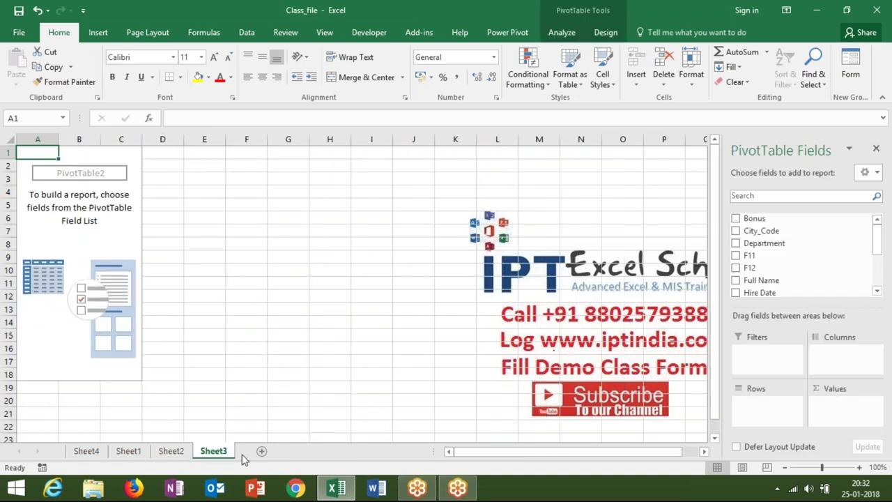
Add Sheet5 and start a PivotTable from an external source, showing the Existing Connections list
{"action": "left_click", "coordinate": [263, 451]}
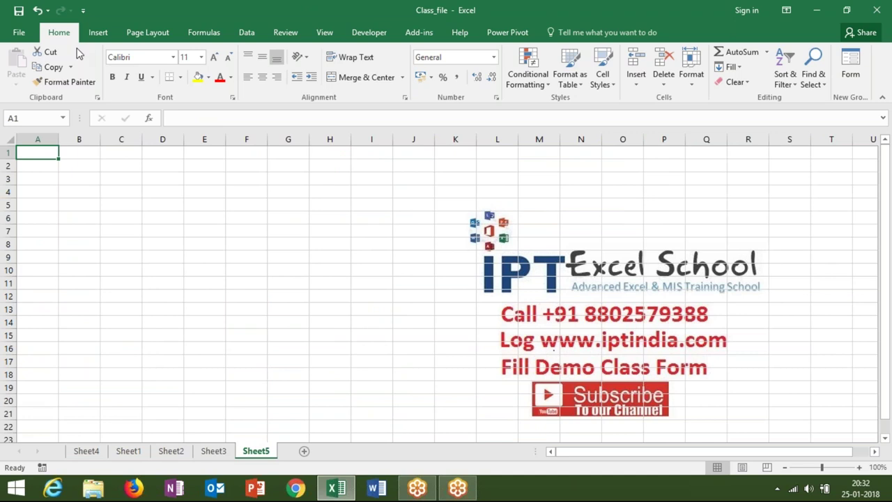
{"action": "left_click", "coordinate": [98, 32]}
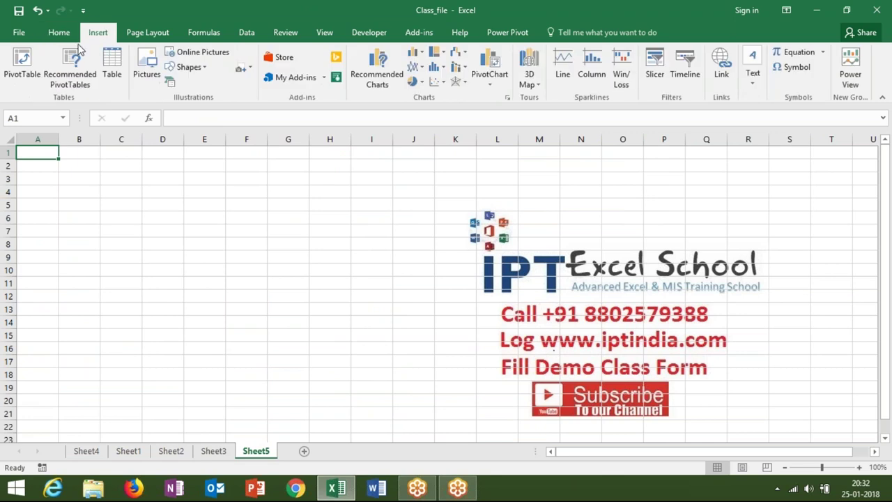
{"action": "left_click", "coordinate": [22, 62]}
{"action": "left_click", "coordinate": [354, 164]}
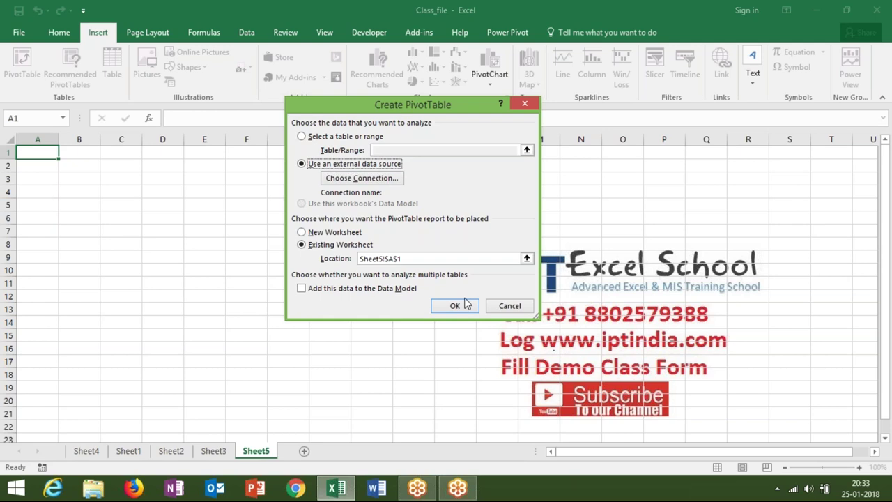
{"action": "left_click", "coordinate": [342, 180]}
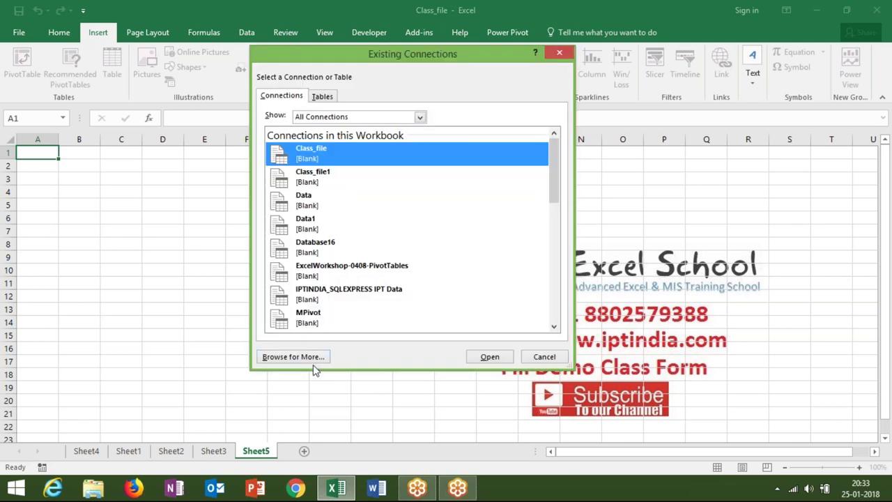
Browse to the Database1 Access file in Documents and create PivotTable3 on Sheet5 from its table
{"action": "left_click", "coordinate": [311, 362]}
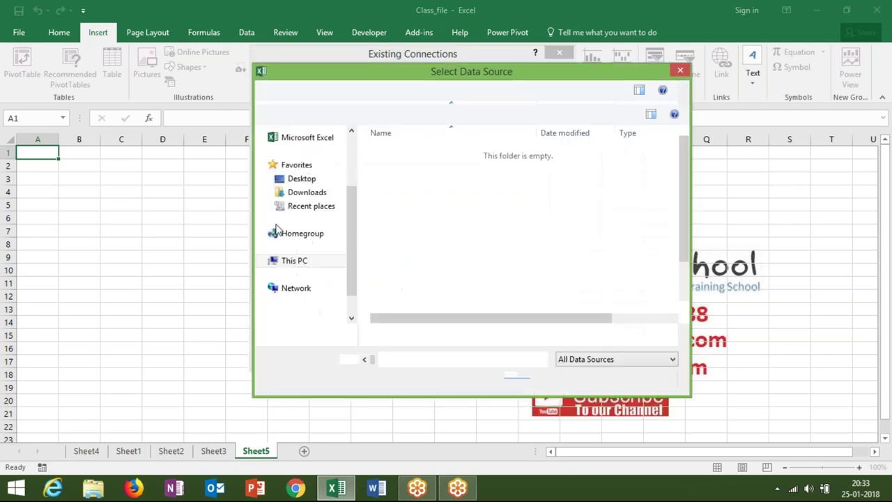
{"action": "left_click", "coordinate": [302, 201]}
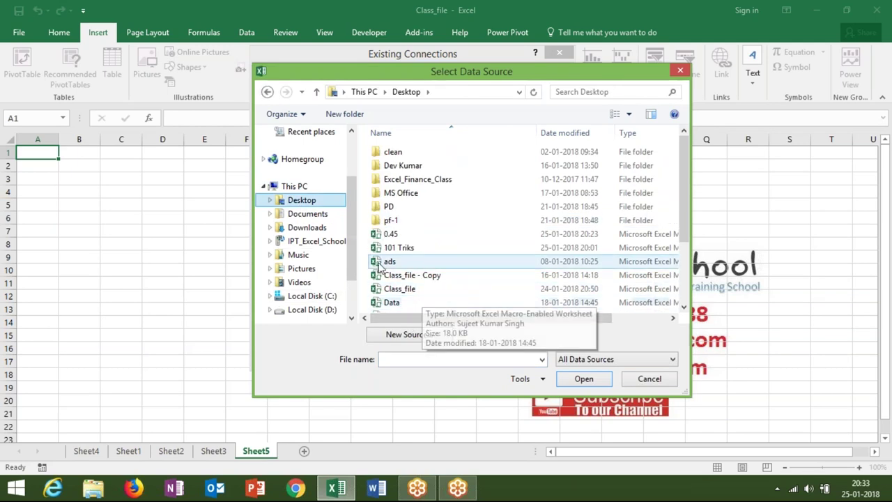
{"action": "left_click", "coordinate": [308, 216]}
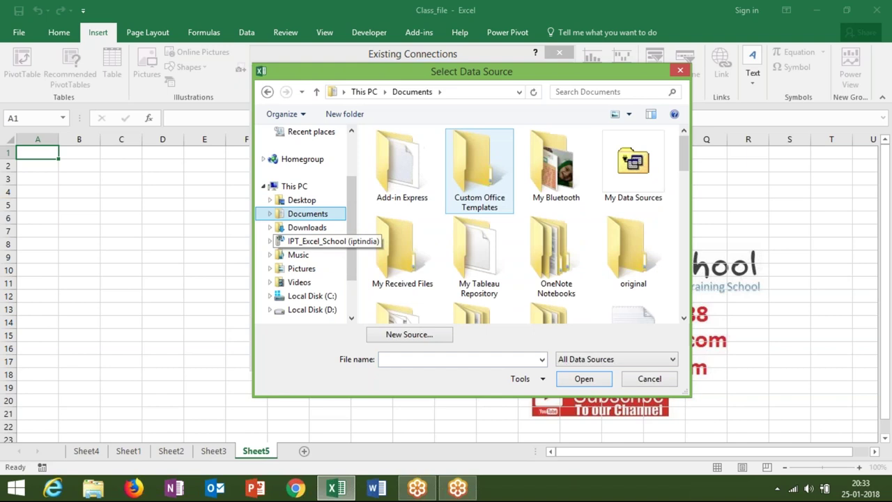
{"action": "left_click_drag", "start_coordinate": [684, 175], "coordinate": [679, 200]}
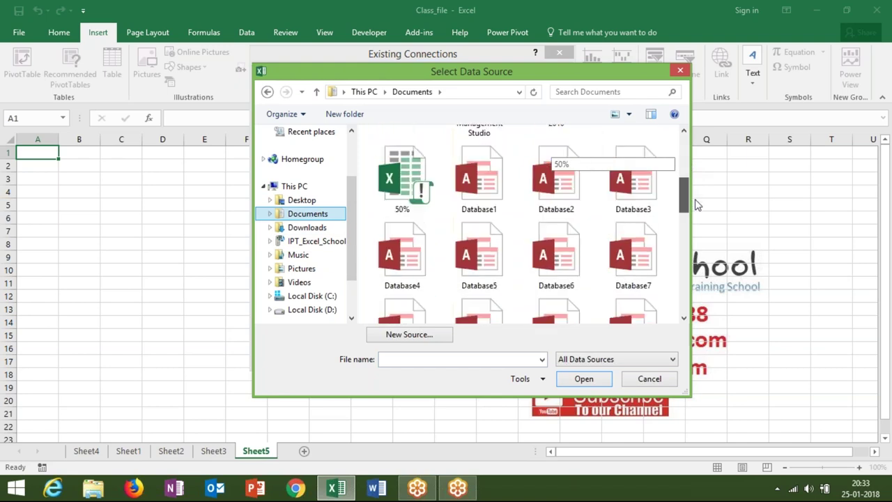
{"action": "left_click", "coordinate": [494, 200]}
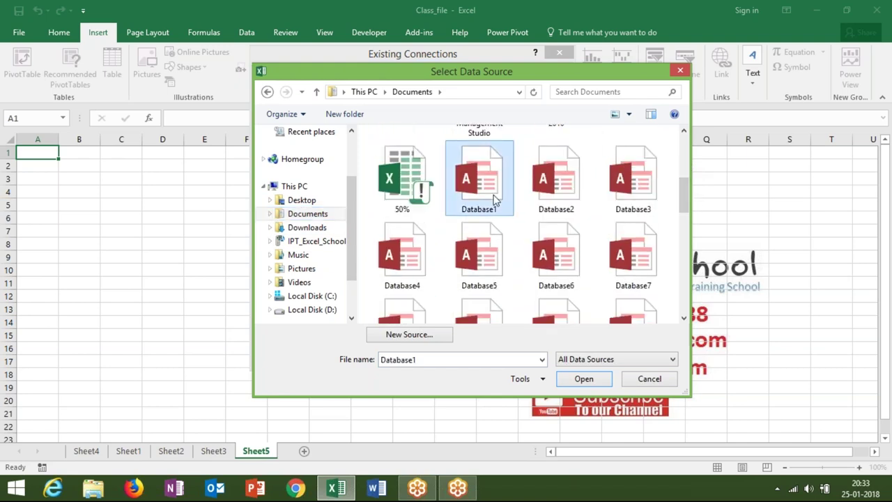
{"action": "scroll", "coordinate": [568, 255], "scroll_direction": "down", "scroll_amount": 2}
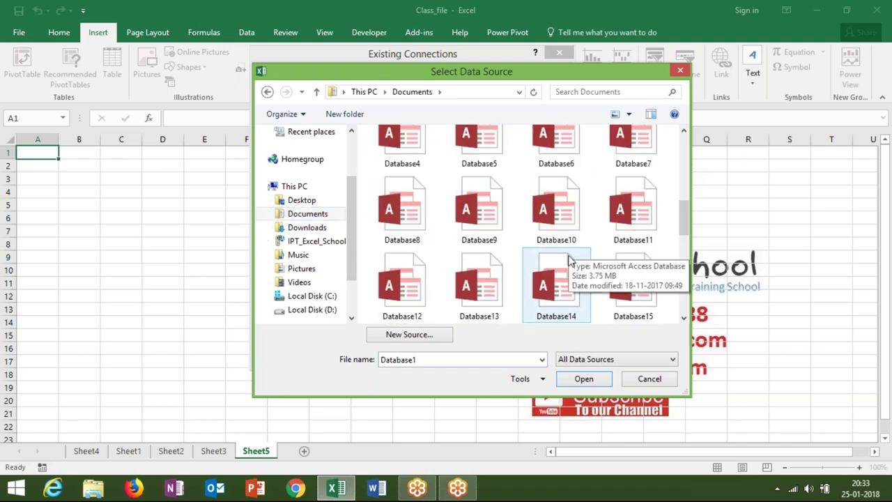
{"action": "scroll", "coordinate": [575, 293], "scroll_direction": "up", "scroll_amount": 3}
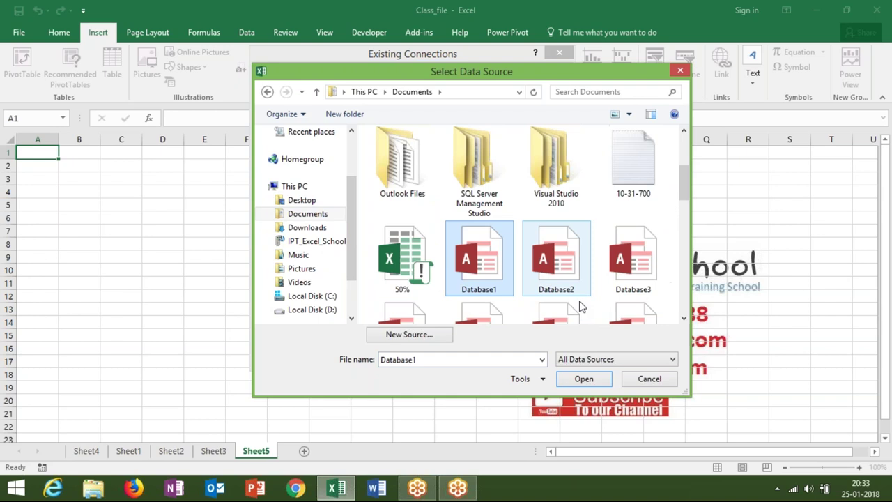
{"action": "left_click", "coordinate": [596, 379]}
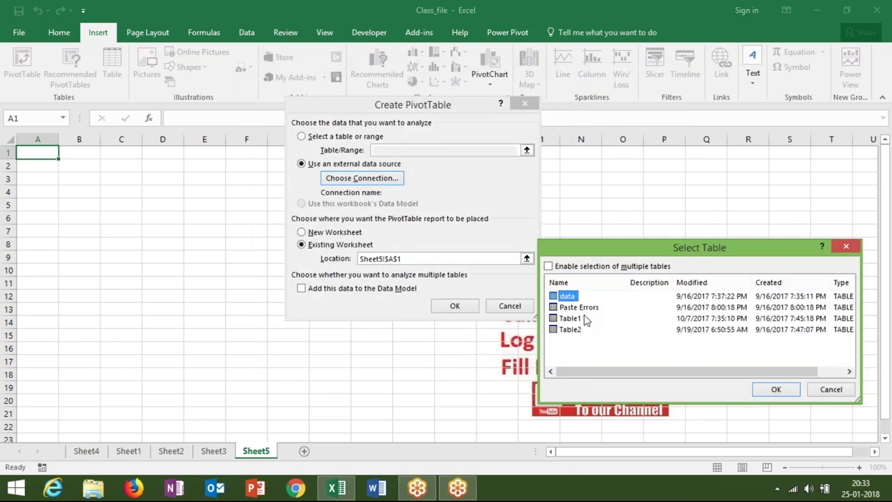
{"action": "left_click", "coordinate": [770, 389]}
{"action": "left_click", "coordinate": [455, 305]}
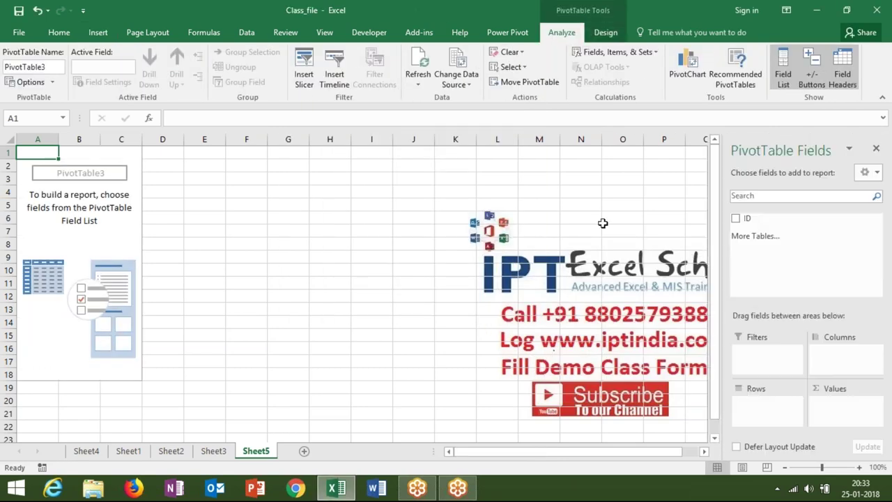
Add Sheet6, then search 'sql' in Start and launch SQL Server 2014 Management Studio
{"action": "left_click", "coordinate": [304, 451]}
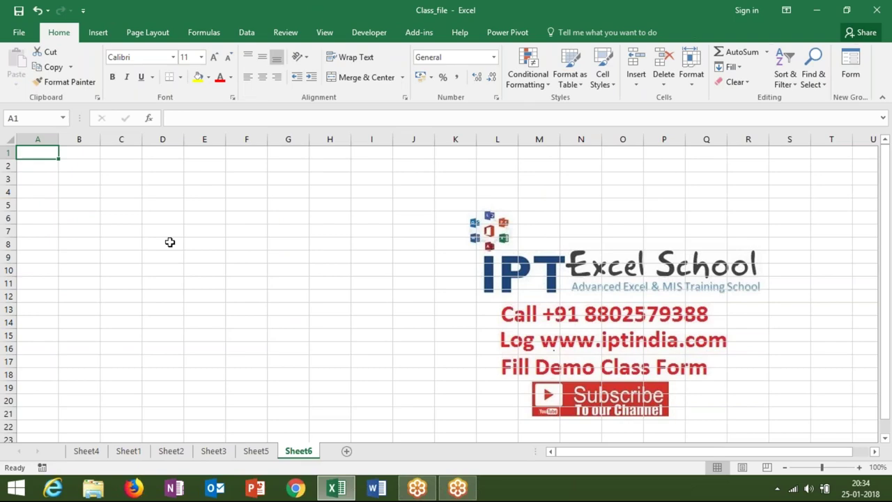
{"action": "key", "text": "super"}
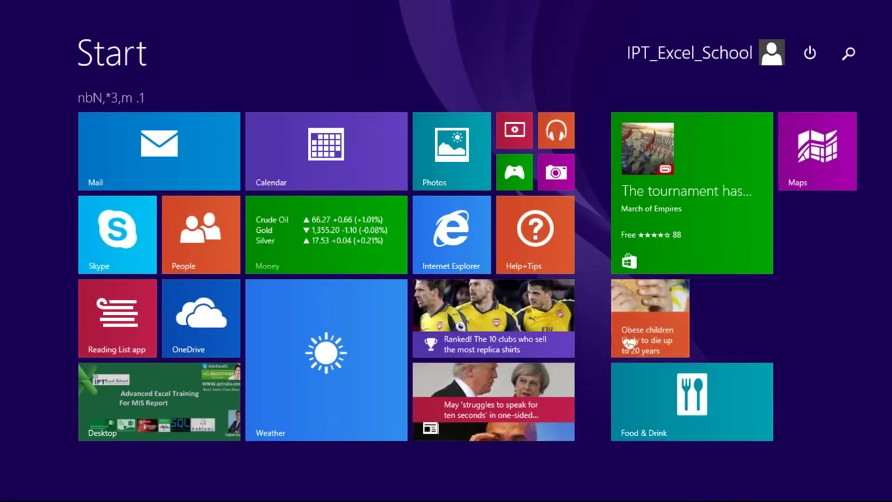
{"action": "type", "text": "sql"}
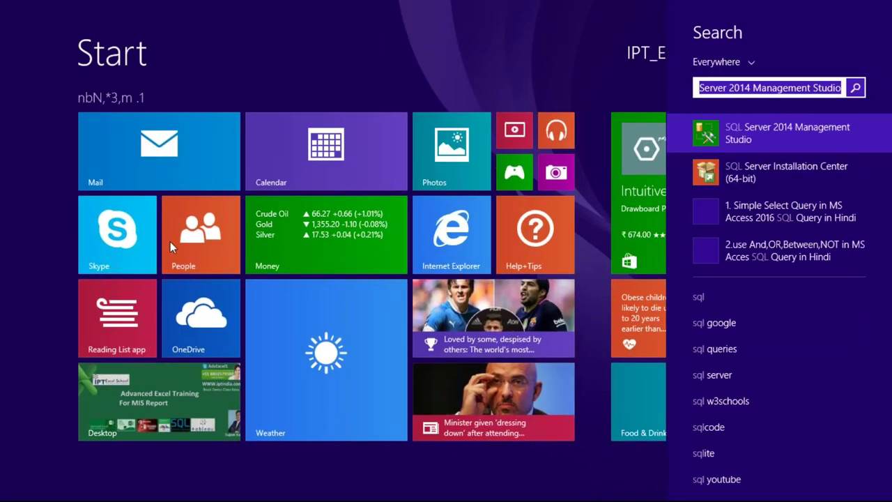
{"action": "left_click", "coordinate": [781, 132]}
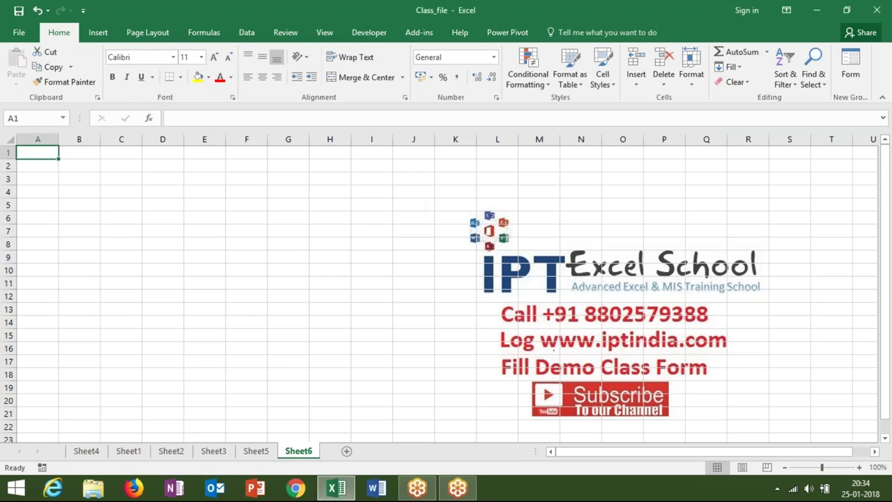
{"action": "left_click", "coordinate": [245, 32]}
Start a PivotTable from an external data source and browse for more connections
{"action": "left_click", "coordinate": [113, 35]}
{"action": "left_click", "coordinate": [23, 66]}
{"action": "left_click", "coordinate": [327, 165]}
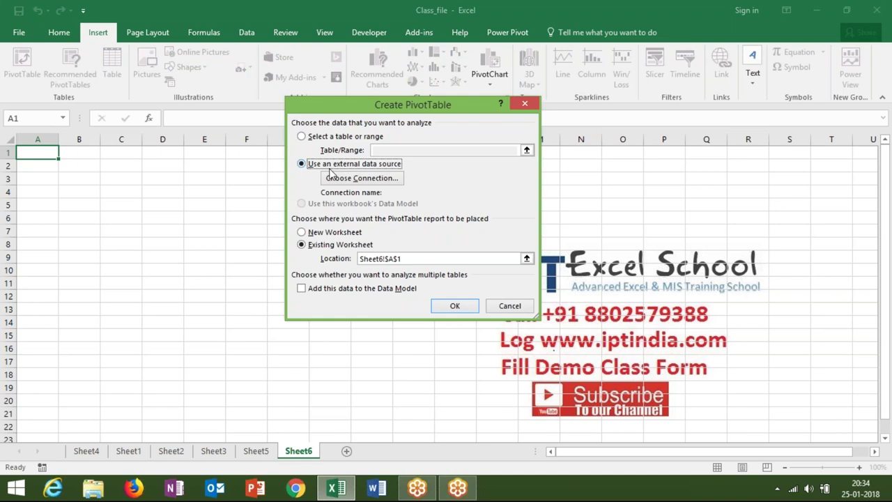
{"action": "left_click", "coordinate": [333, 178]}
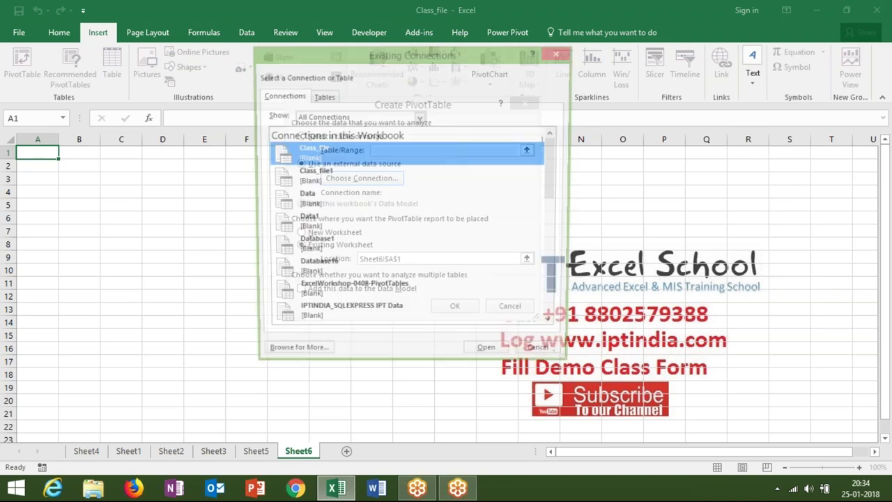
{"action": "left_click", "coordinate": [314, 357]}
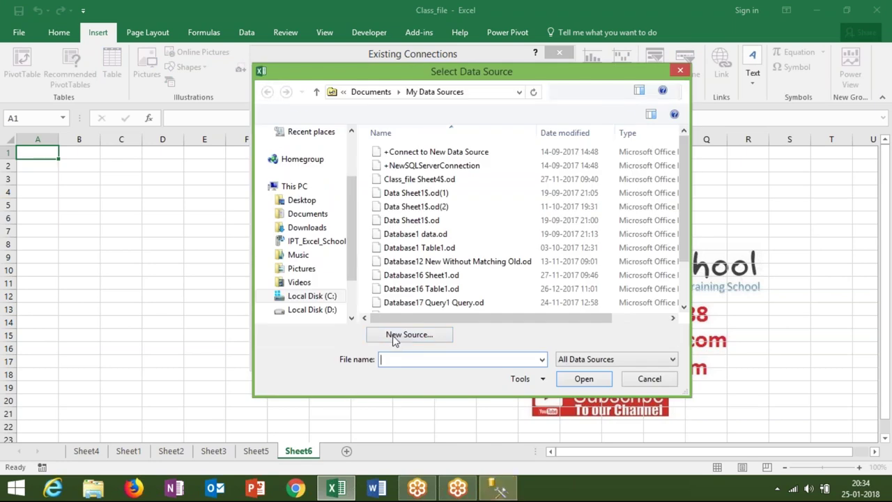
{"action": "left_click", "coordinate": [410, 335]}
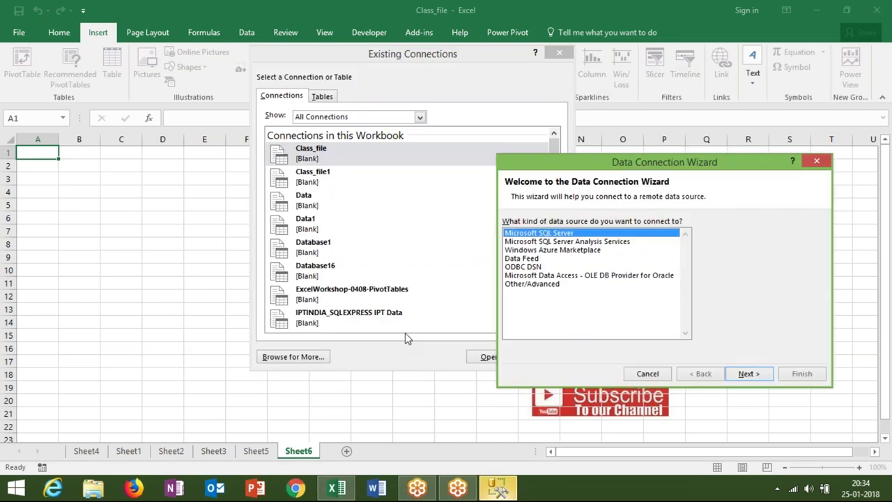
{"action": "left_click", "coordinate": [541, 243]}
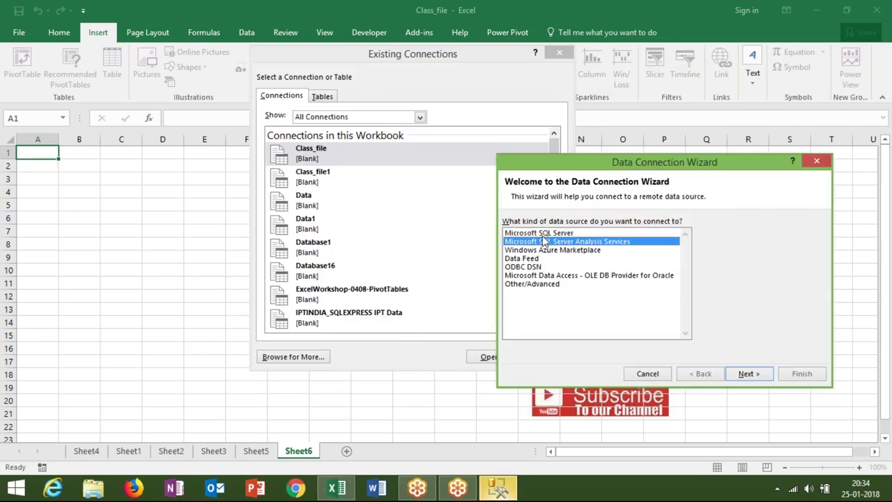
{"action": "left_click", "coordinate": [543, 235]}
{"action": "left_click", "coordinate": [749, 374]}
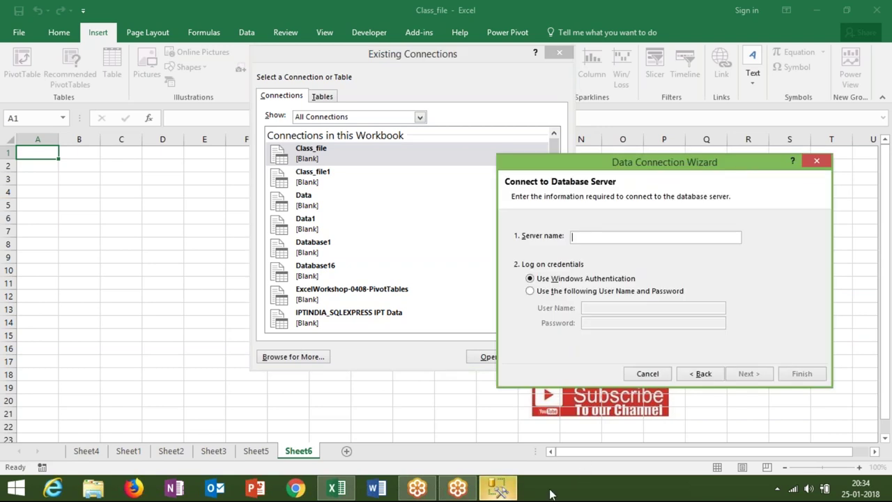
{"action": "left_click", "coordinate": [497, 490]}
{"action": "left_click", "coordinate": [498, 490]}
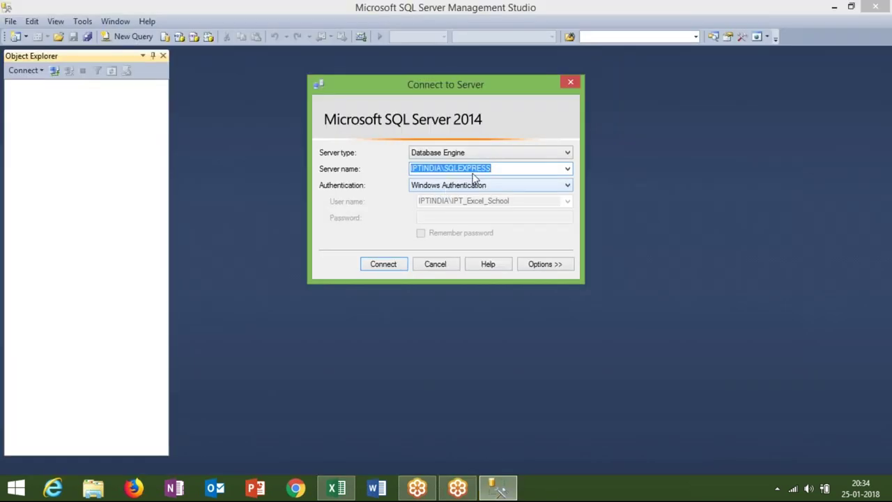
Connect Management Studio to IPTINDIA\SQLEXPRESS and paste that server name into Excel's wizard
{"action": "left_click", "coordinate": [391, 265]}
{"action": "key", "text": "alt+Tab"}
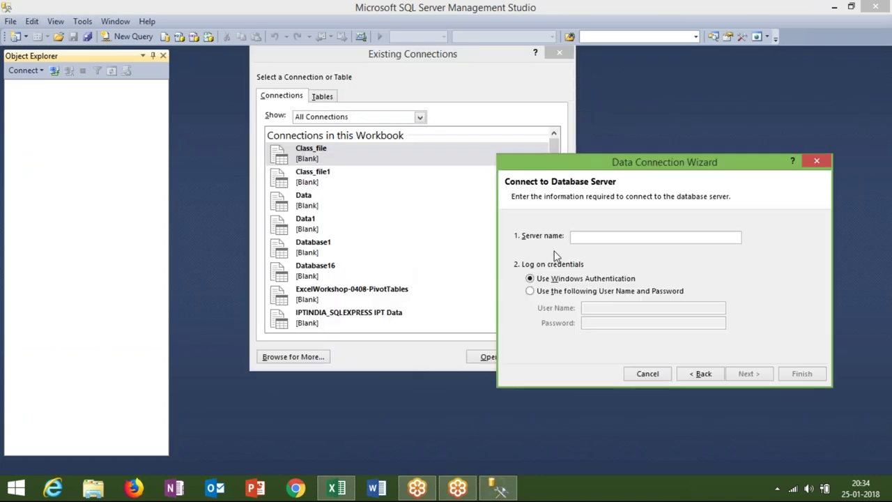
{"action": "type", "text": "IPTINDIA\\SQLEXPRESS"}
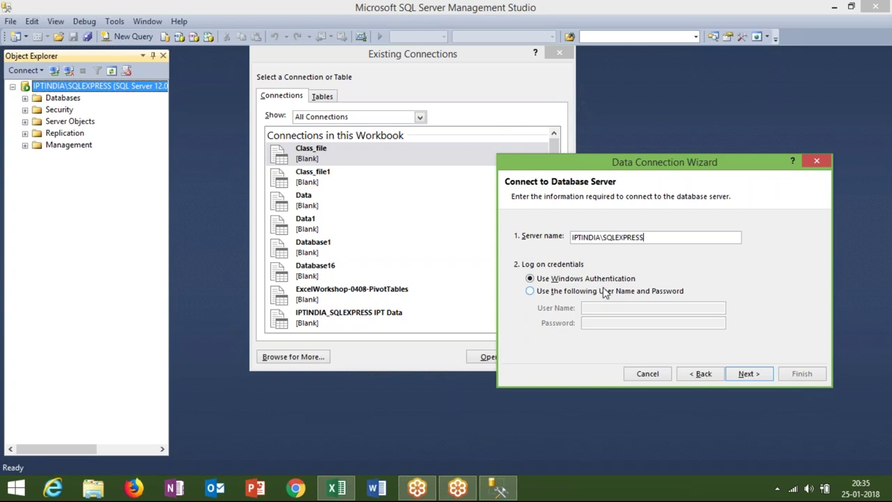
Connect to the IPT database's Data table, overwrite the existing .odc file, and place the PivotTable on Sheet6
{"action": "left_click", "coordinate": [748, 376]}
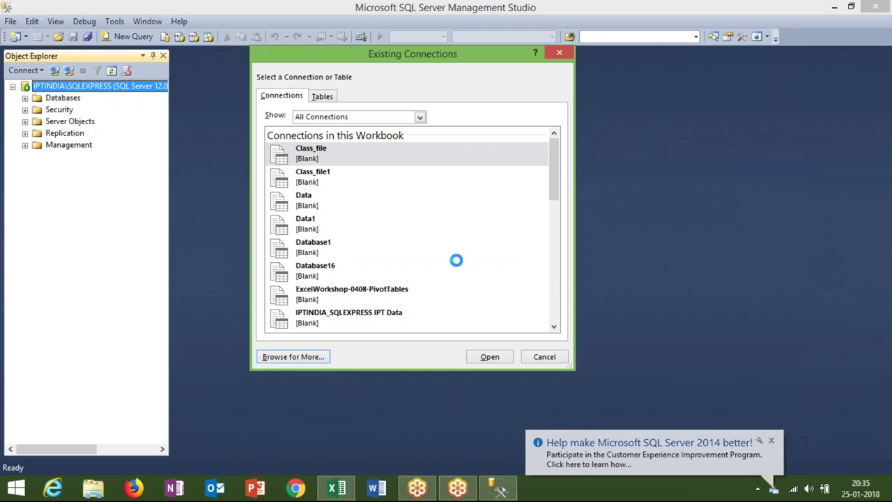
{"action": "left_click", "coordinate": [522, 209]}
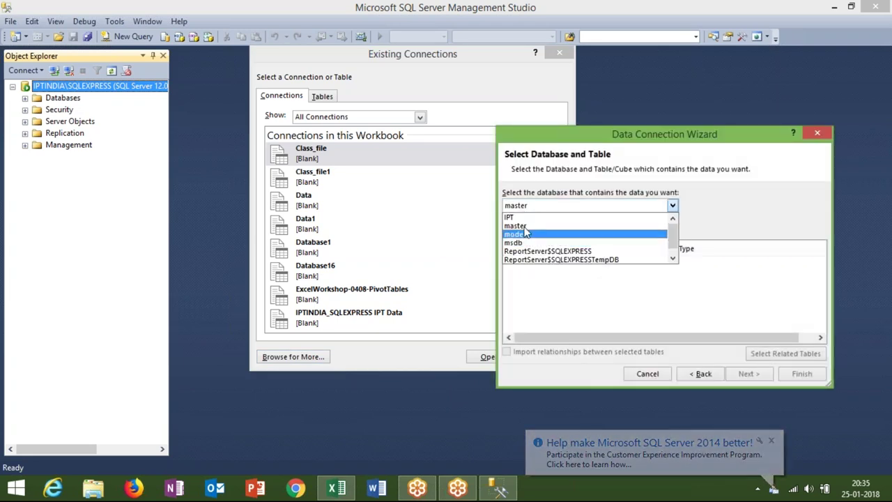
{"action": "left_click", "coordinate": [524, 218]}
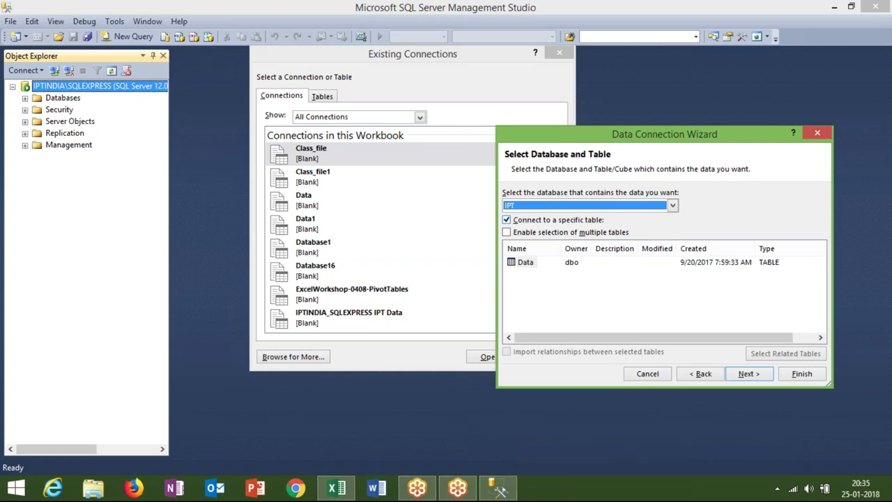
{"action": "left_click", "coordinate": [525, 262]}
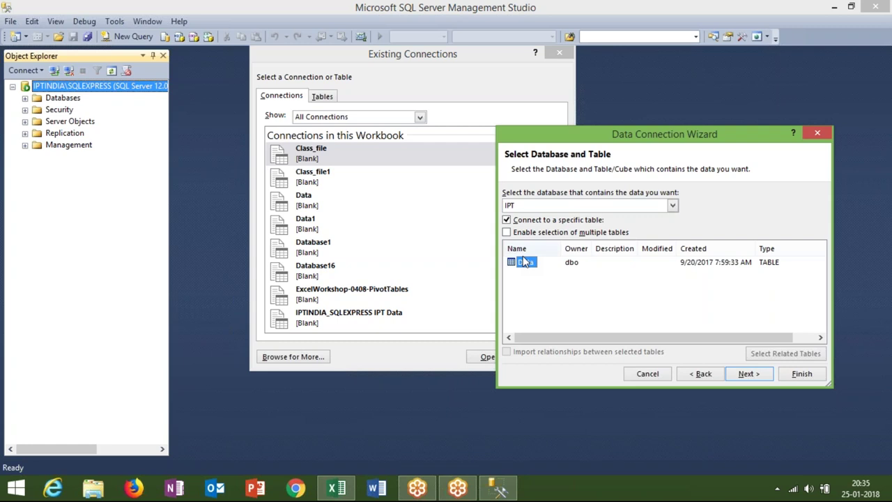
{"action": "left_click", "coordinate": [741, 377]}
{"action": "left_click", "coordinate": [793, 376]}
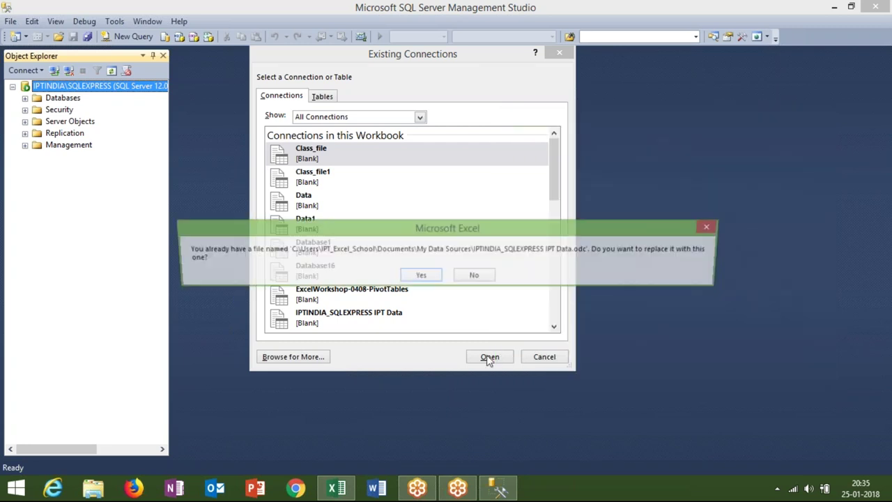
{"action": "left_click", "coordinate": [426, 279]}
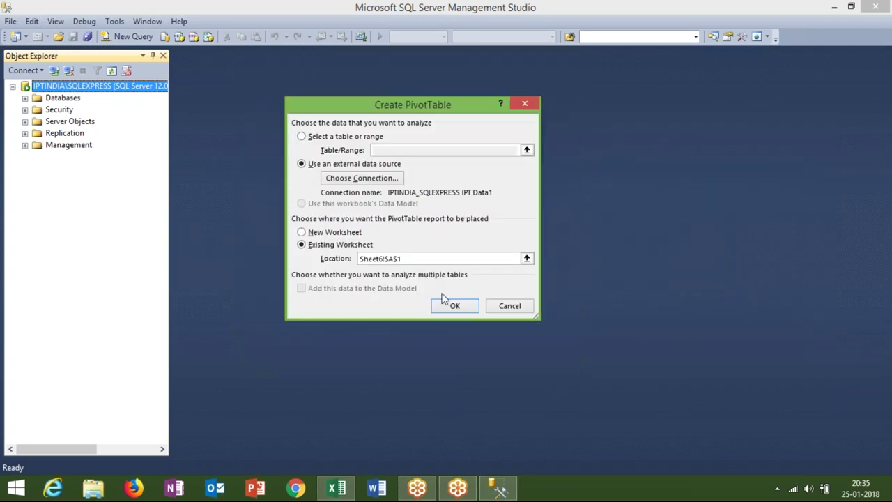
{"action": "left_click", "coordinate": [451, 307]}
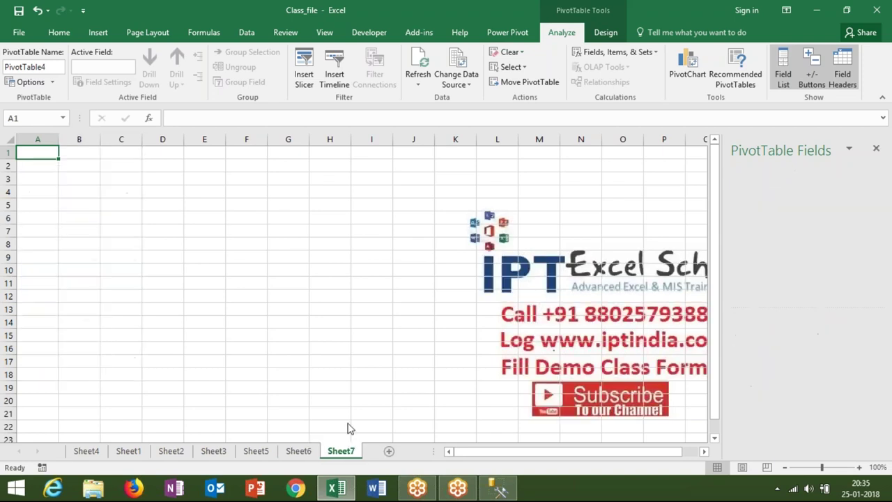
Start a new PivotTable on Sheet7 from an external data source, browsing the Downloads folder
{"action": "left_click", "coordinate": [97, 32]}
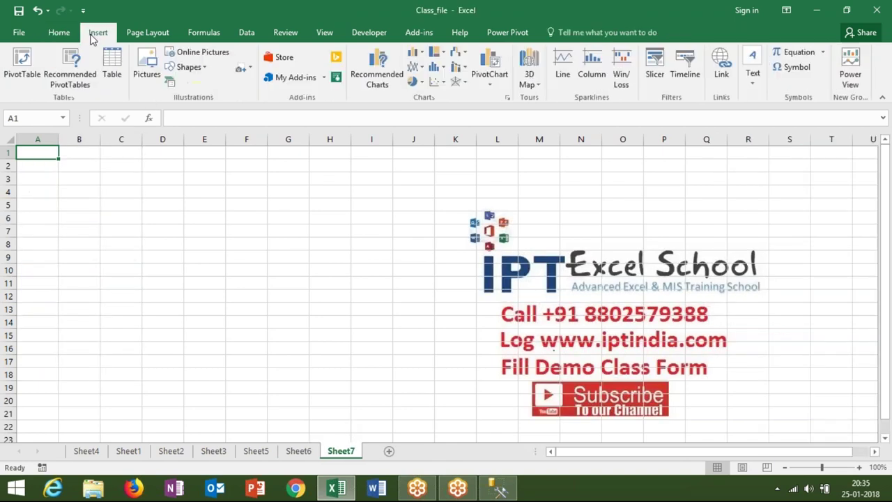
{"action": "left_click", "coordinate": [24, 66]}
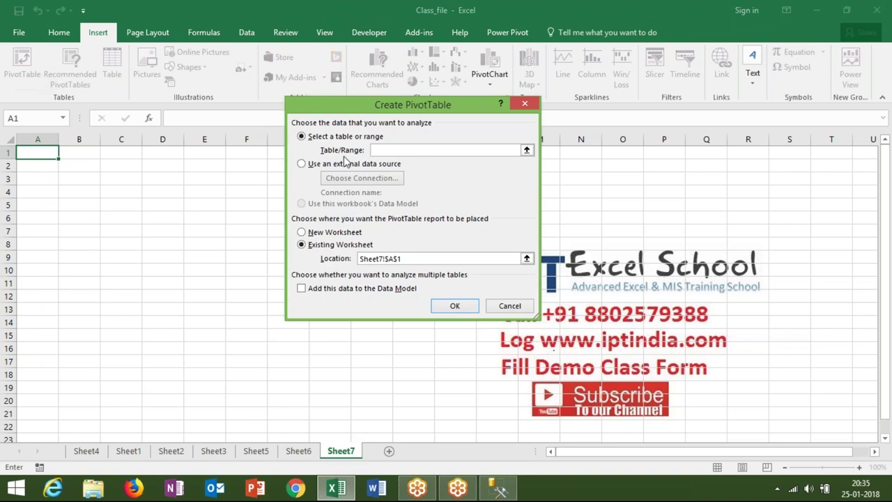
{"action": "left_click", "coordinate": [335, 165]}
{"action": "left_click", "coordinate": [337, 179]}
{"action": "left_click", "coordinate": [286, 357]}
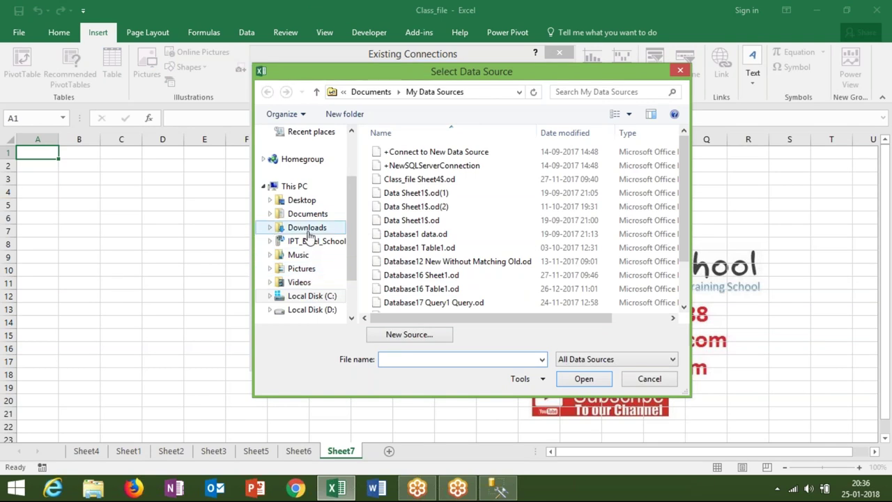
{"action": "left_click", "coordinate": [312, 228]}
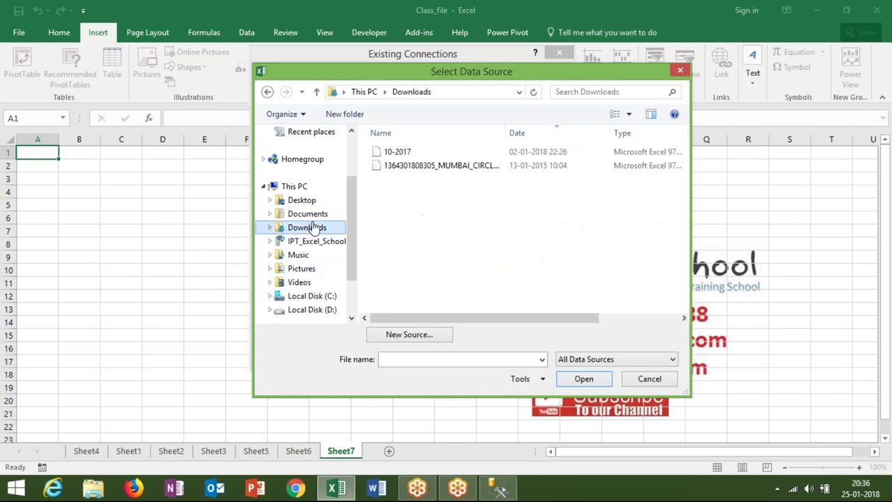
Begin a new Oracle OLE DB data source, then cancel that wizard and browse for a file instead
{"action": "left_click", "coordinate": [399, 334]}
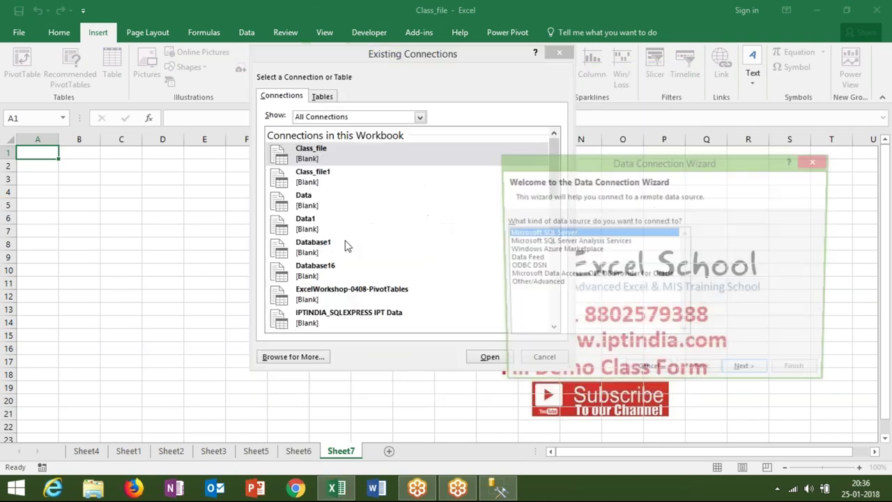
{"action": "left_click", "coordinate": [573, 276]}
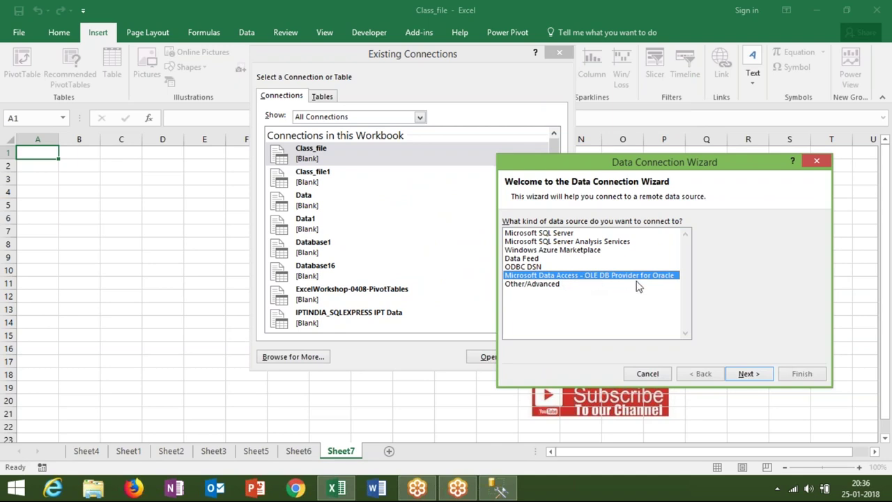
{"action": "left_click", "coordinate": [765, 379]}
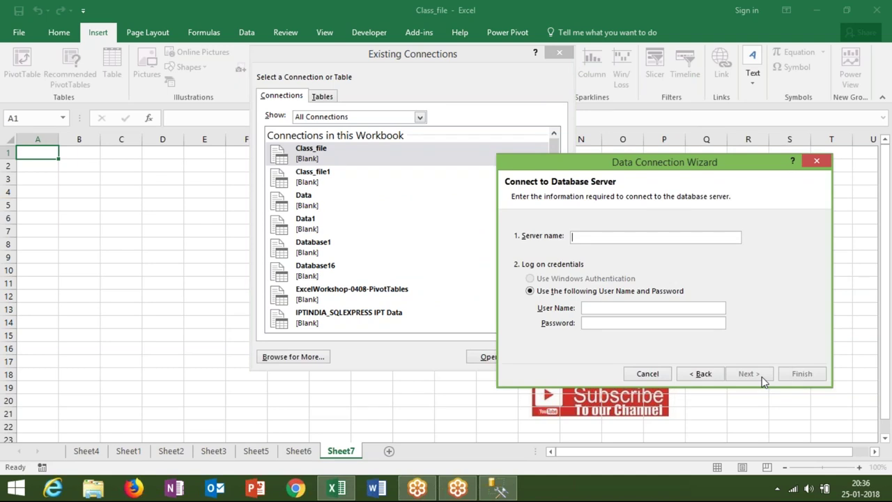
{"action": "key", "text": "Escape"}
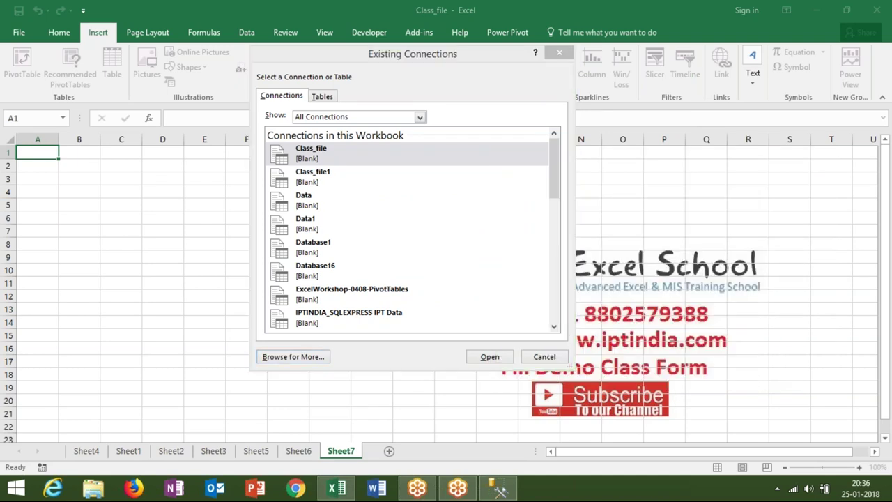
{"action": "left_click", "coordinate": [322, 356]}
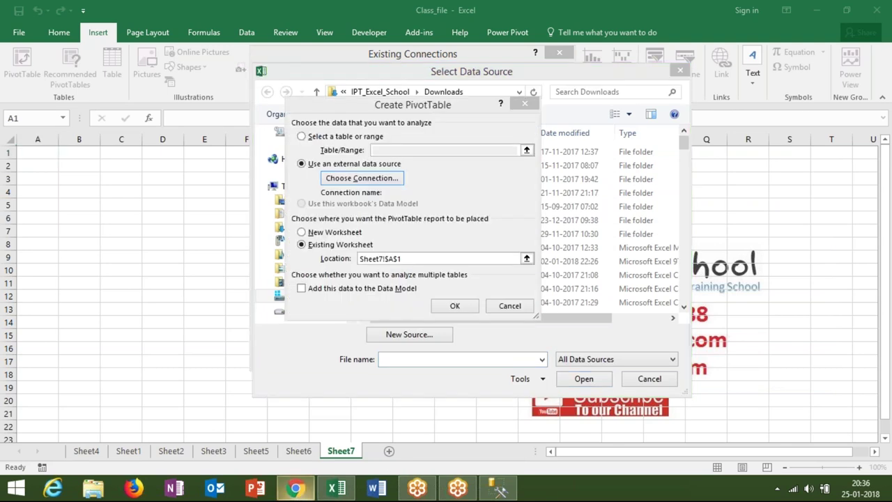
Search Google for 'pivot data.xls' in Chrome
{"action": "left_click", "coordinate": [296, 488]}
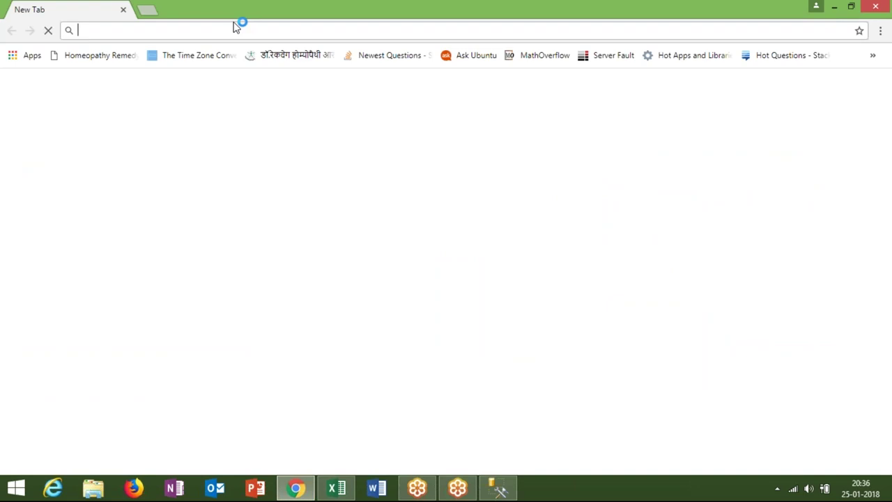
{"action": "type", "text": "goo"}
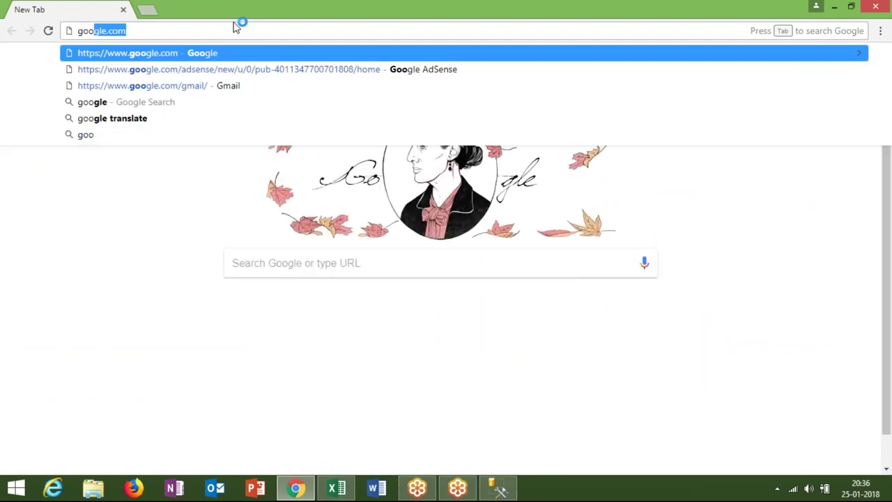
{"action": "type", "text": "gle.com"}
{"action": "key", "text": "Return"}
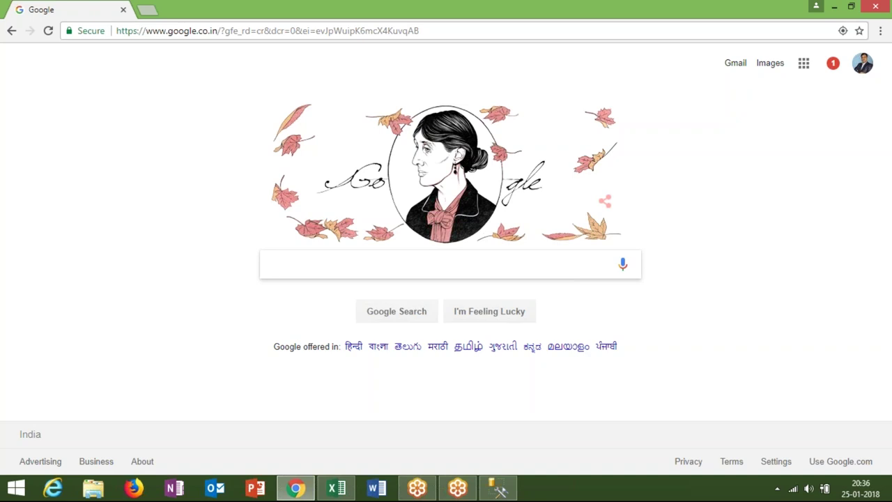
{"action": "type", "text": "data"}
{"action": "key", "text": "BackSpace"}
{"action": "type", "text": "ot data.xls"}
{"action": "key", "text": "Return"}
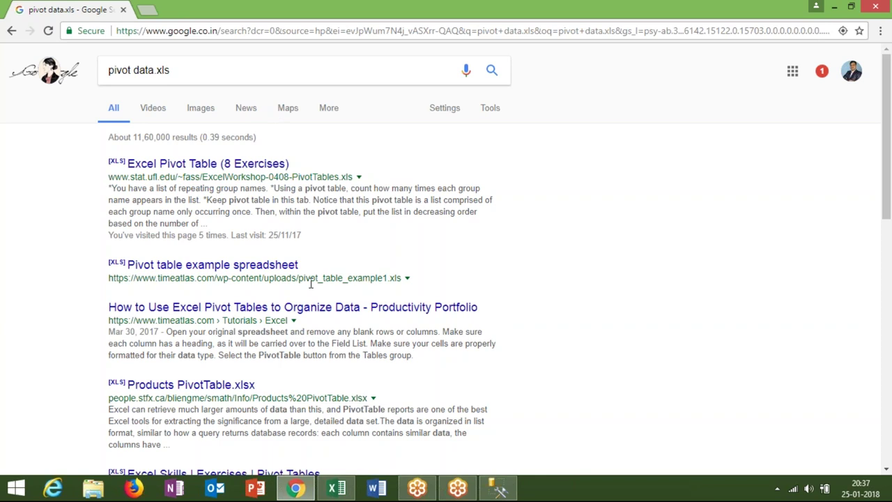
Download the Excel Pivot Table result's workbook and copy that result's link address
{"action": "right_click", "coordinate": [256, 171]}
{"action": "left_click", "coordinate": [314, 174]}
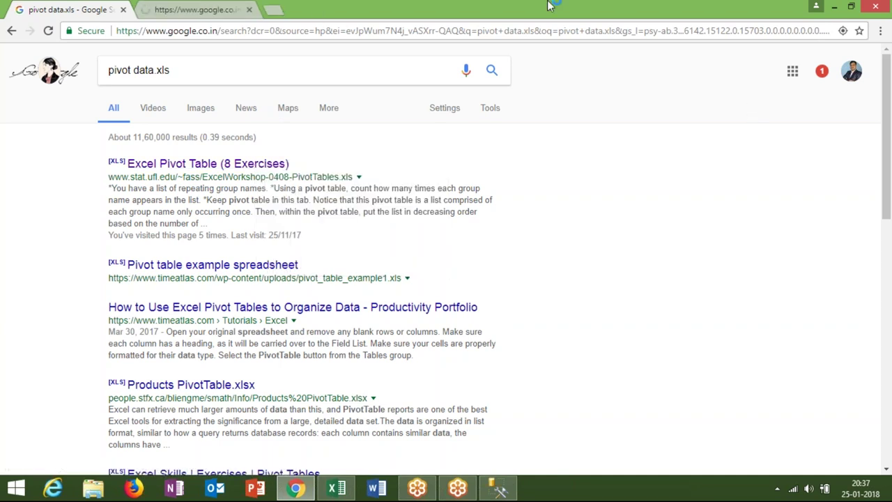
{"action": "left_click", "coordinate": [249, 10]}
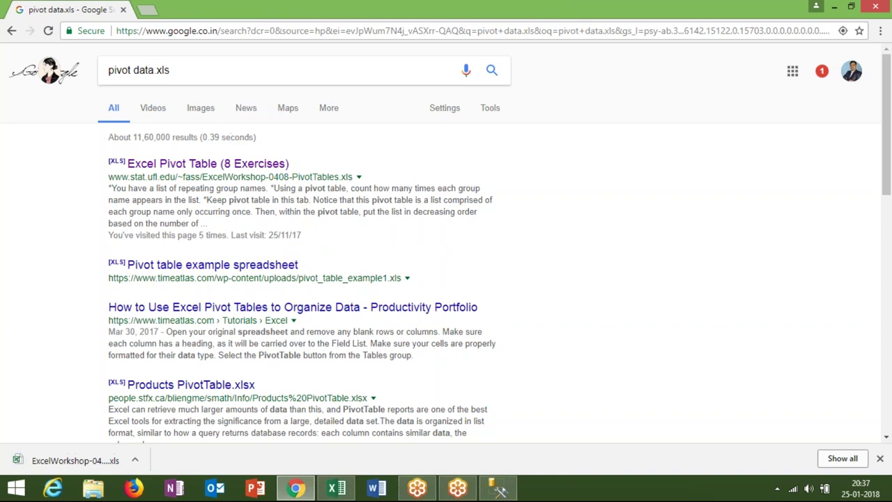
{"action": "right_click", "coordinate": [144, 168]}
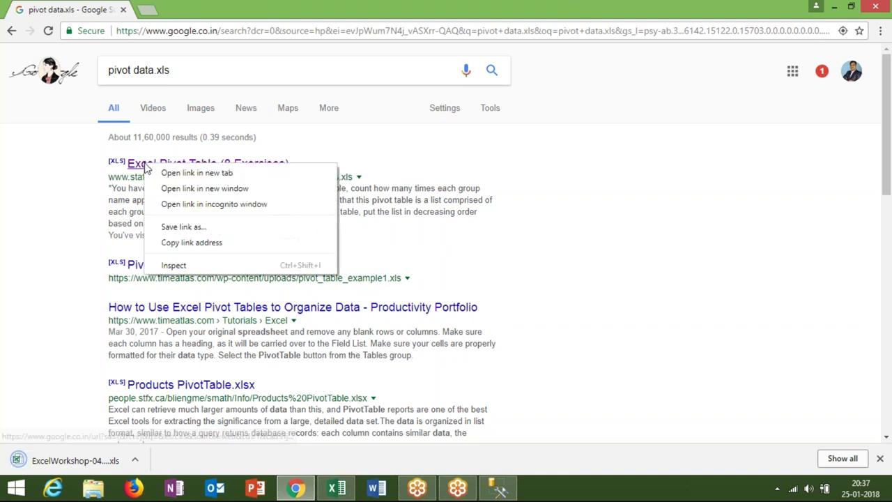
{"action": "left_click", "coordinate": [216, 245]}
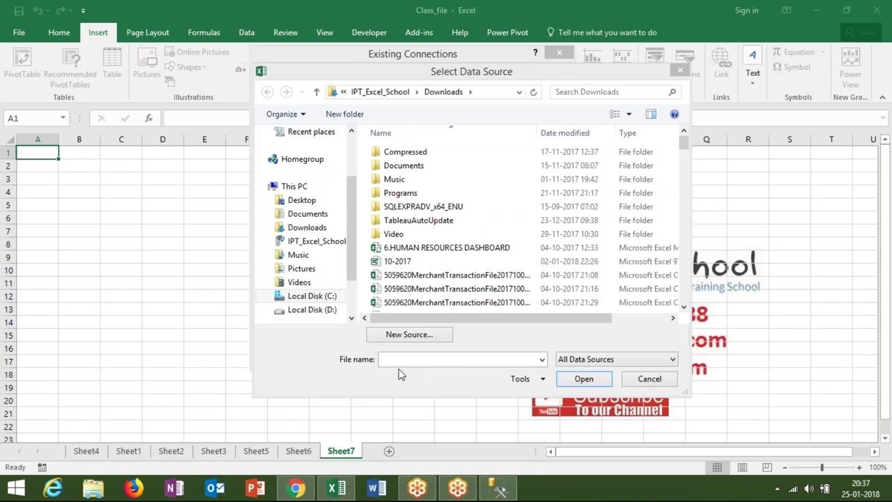
Clear the wrong link from the File name box and locate the downloaded workbook in its folder
{"action": "key", "text": "ctrl+v"}
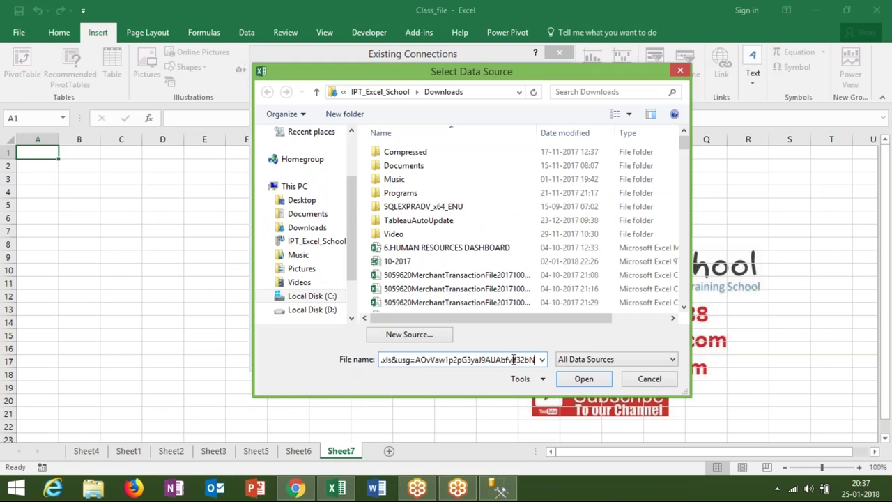
{"action": "key", "text": "ctrl+a"}
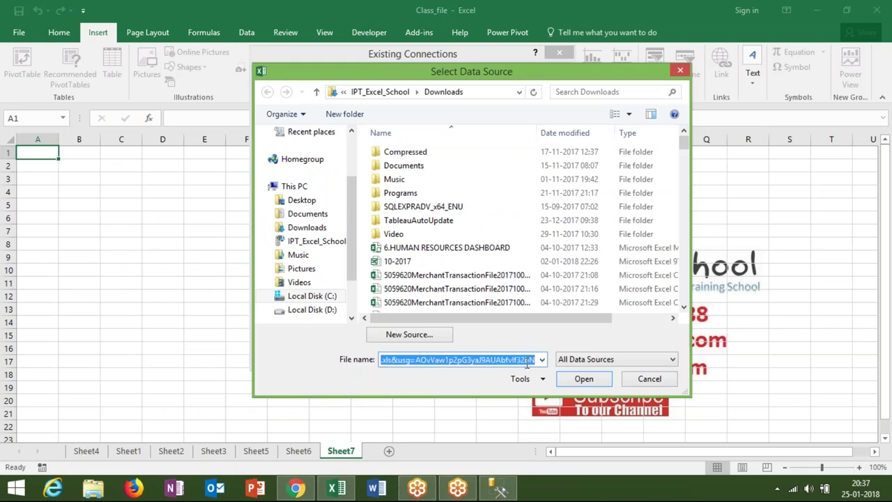
{"action": "key", "text": "BackSpace"}
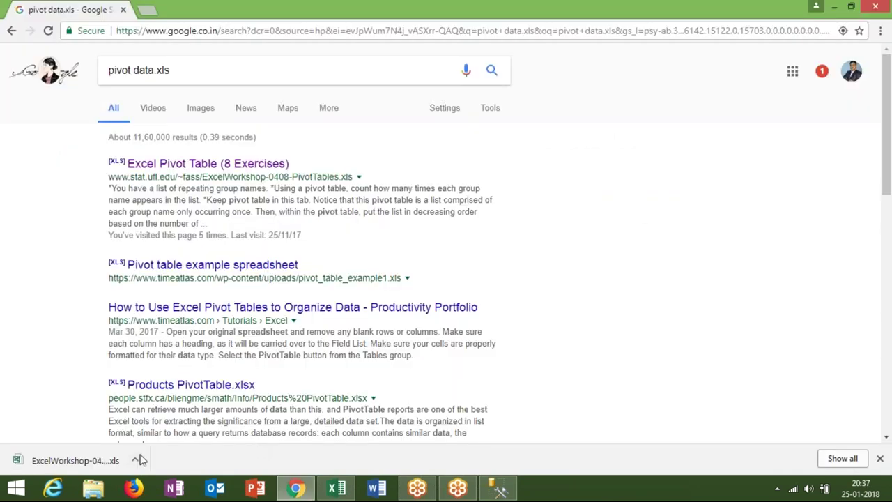
{"action": "left_click", "coordinate": [138, 459]}
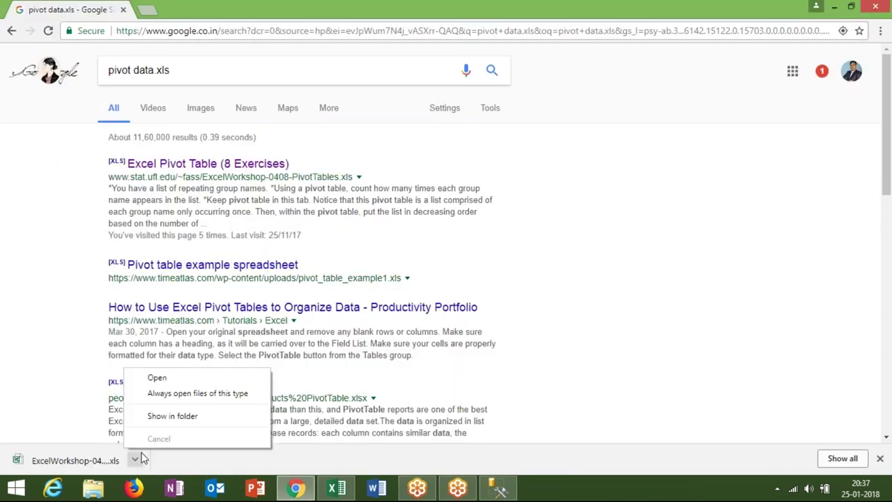
{"action": "left_click", "coordinate": [175, 416]}
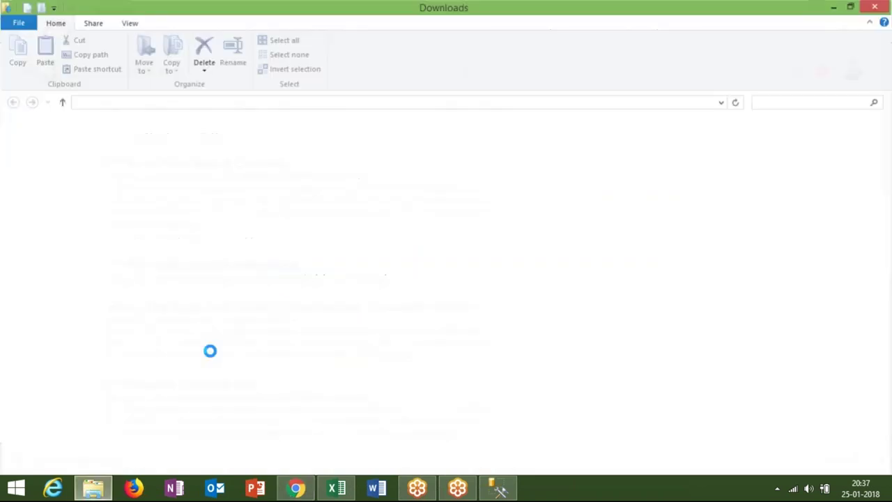
{"action": "left_click", "coordinate": [876, 7]}
{"action": "left_click", "coordinate": [134, 459]}
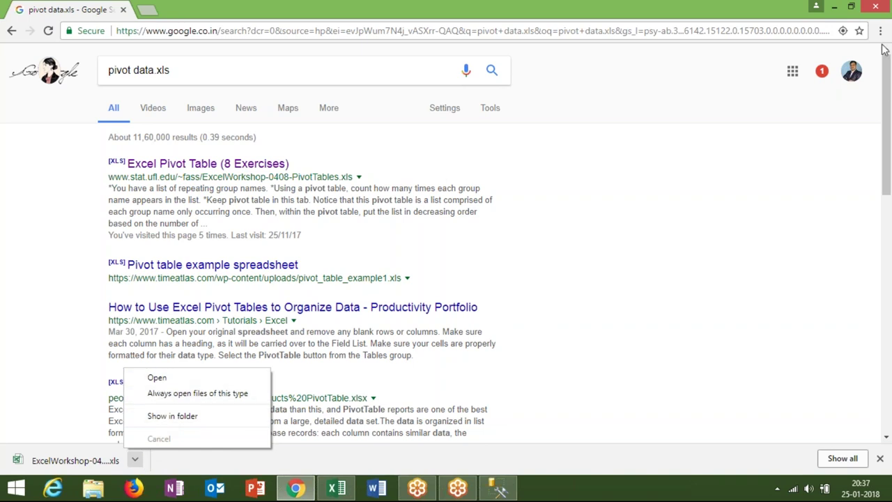
{"action": "left_click", "coordinate": [887, 89]}
Copy the workbook's original web address from Chrome's Downloads page and return to Excel's file chooser
{"action": "left_click", "coordinate": [880, 31]}
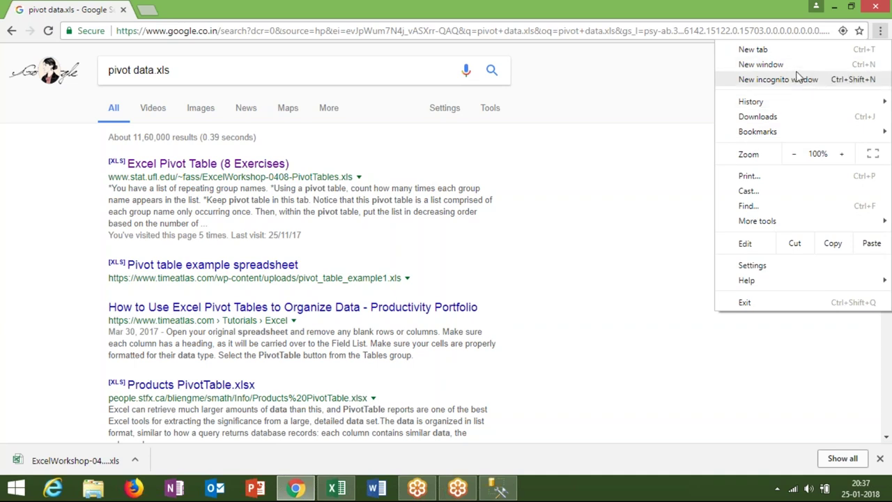
{"action": "left_click", "coordinate": [790, 117]}
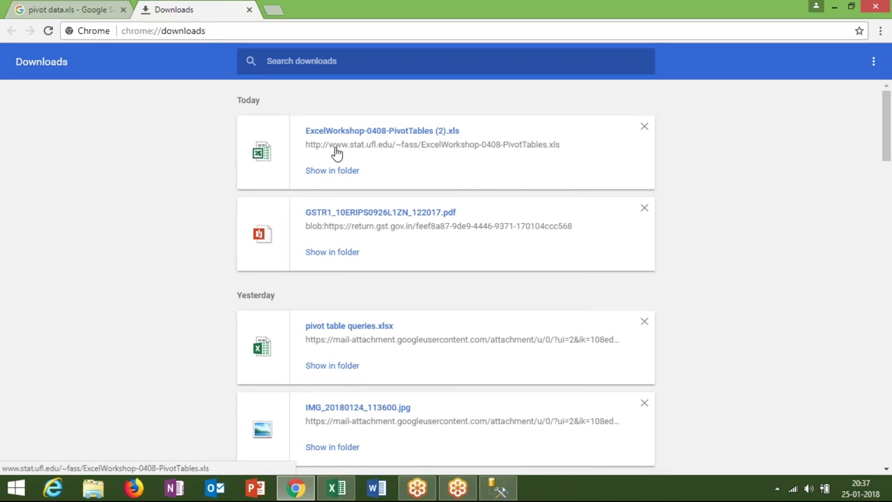
{"action": "right_click", "coordinate": [311, 146]}
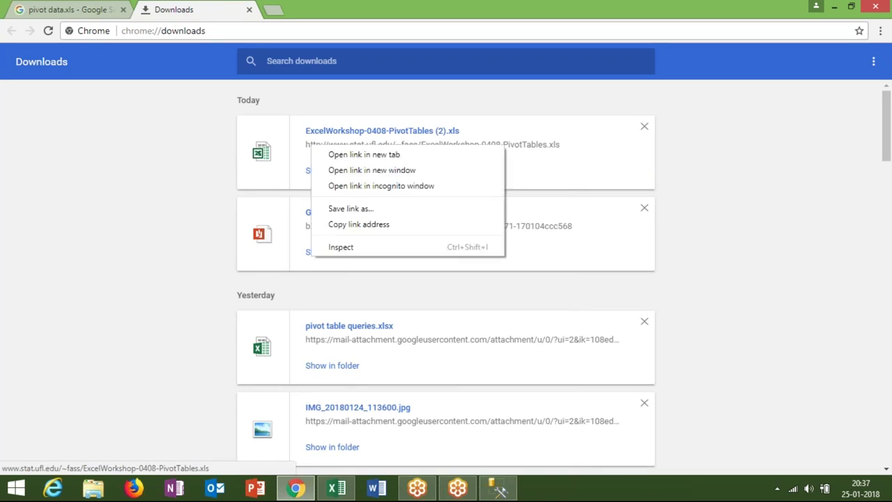
{"action": "left_click", "coordinate": [359, 225]}
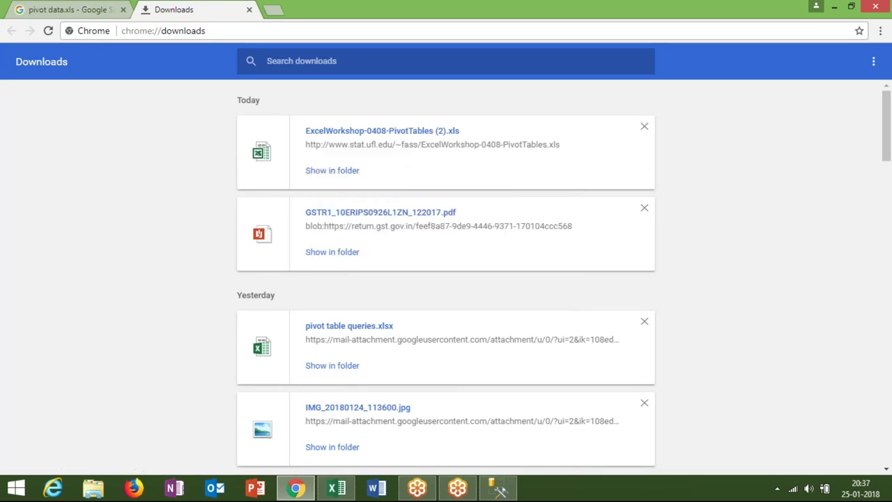
{"action": "key", "text": "alt+Tab"}
{"action": "left_click", "coordinate": [418, 359]}
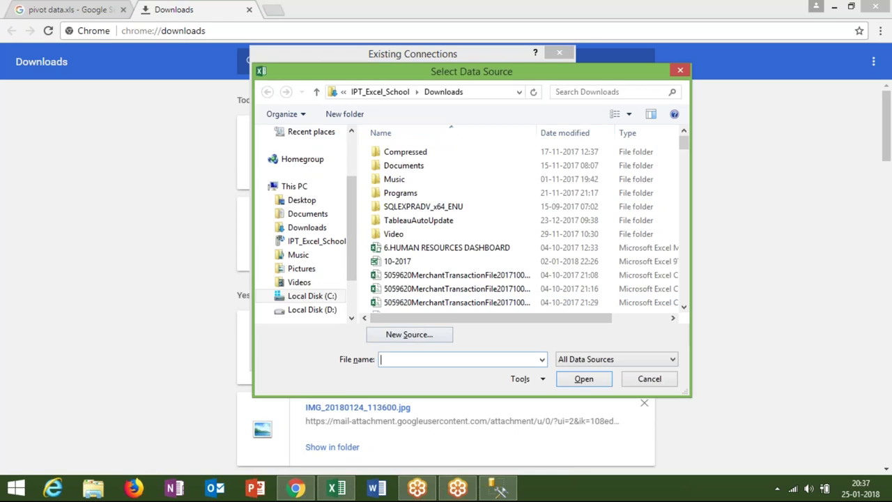
Open ExcelWorkshop-0408-PivotTables.xls by its web address, choose table Ex1$, and create the PivotTable at Sheet7!$A$1
{"action": "key", "text": "ctrl+v"}
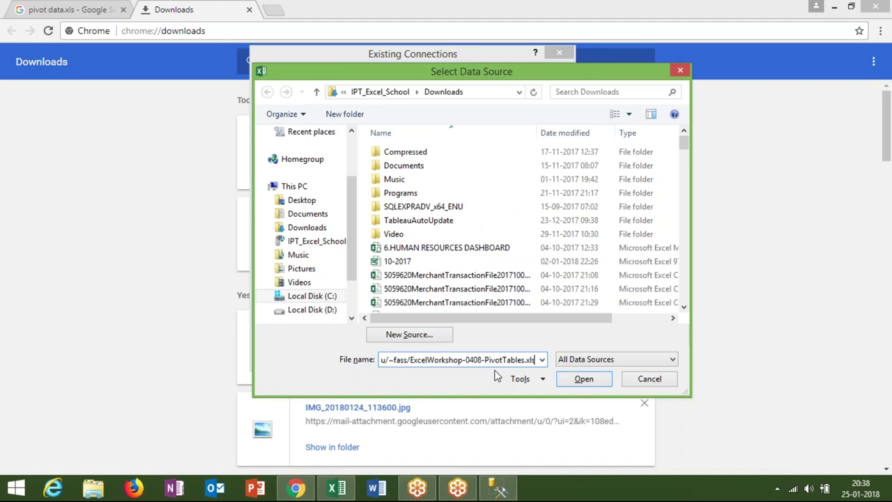
{"action": "left_click", "coordinate": [585, 382]}
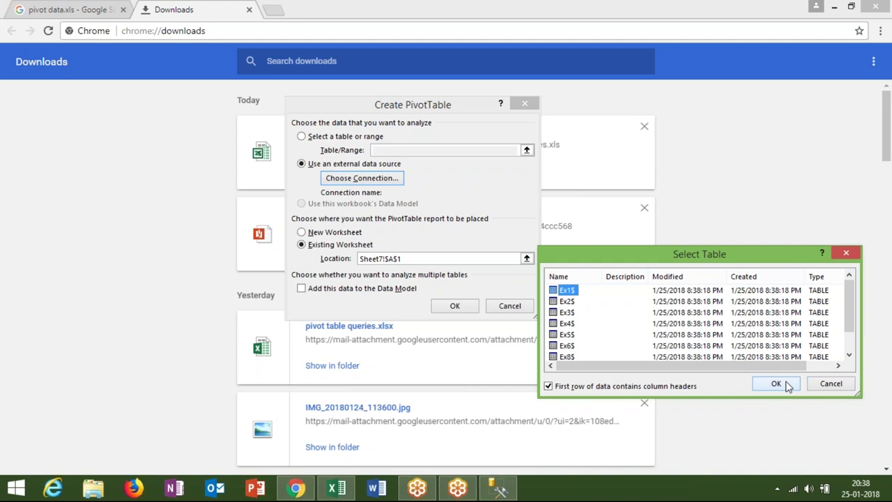
{"action": "left_click", "coordinate": [776, 384]}
{"action": "left_click", "coordinate": [454, 308]}
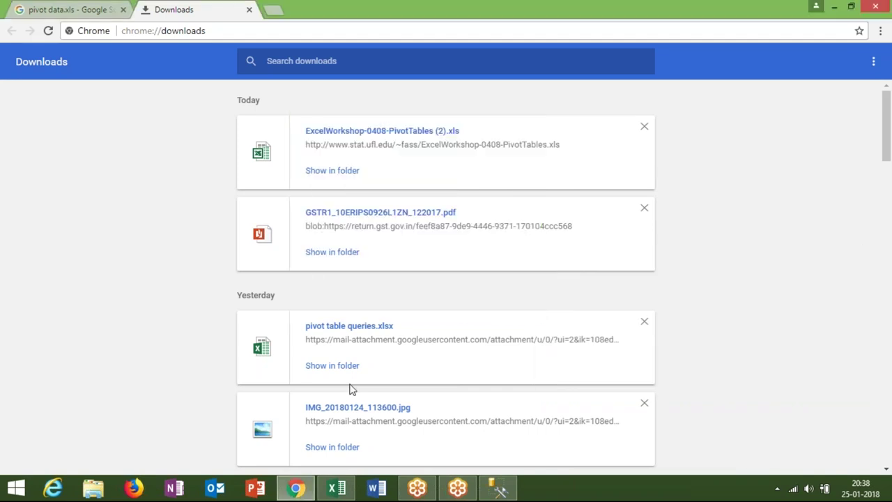
Switch back to Excel and select cell E8 beside the empty PivotTable5
{"action": "left_click", "coordinate": [337, 488]}
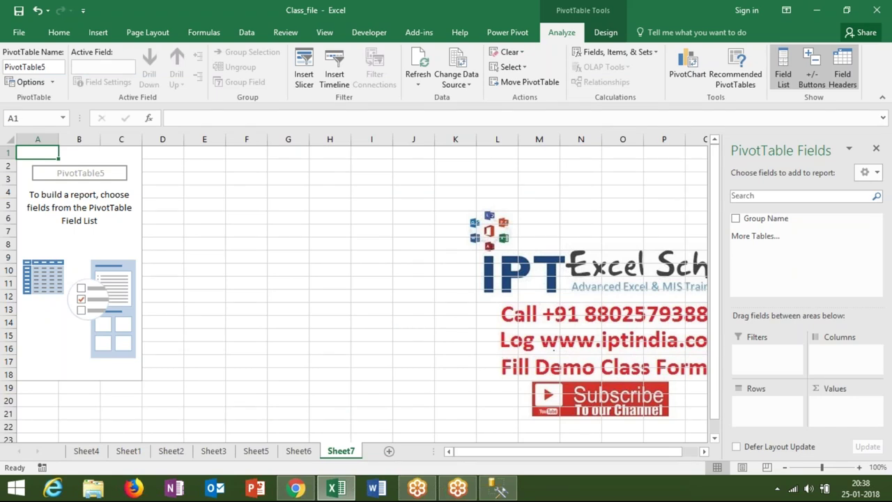
{"action": "left_click", "coordinate": [207, 241]}
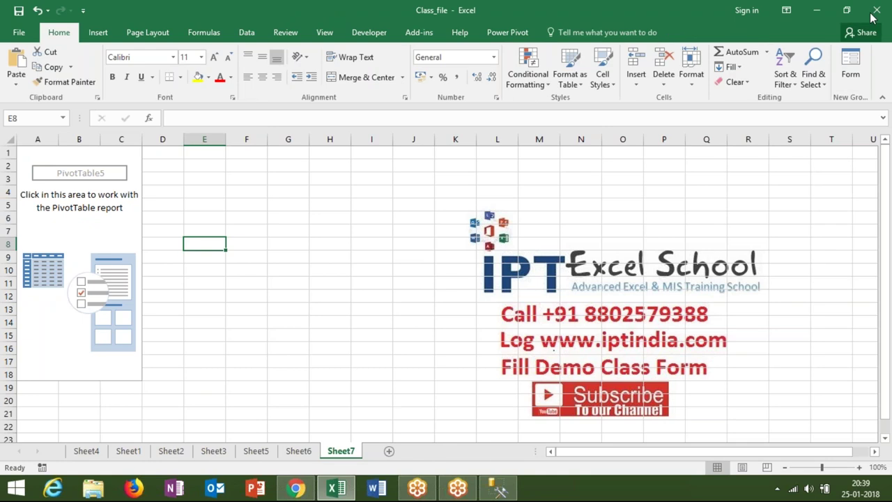